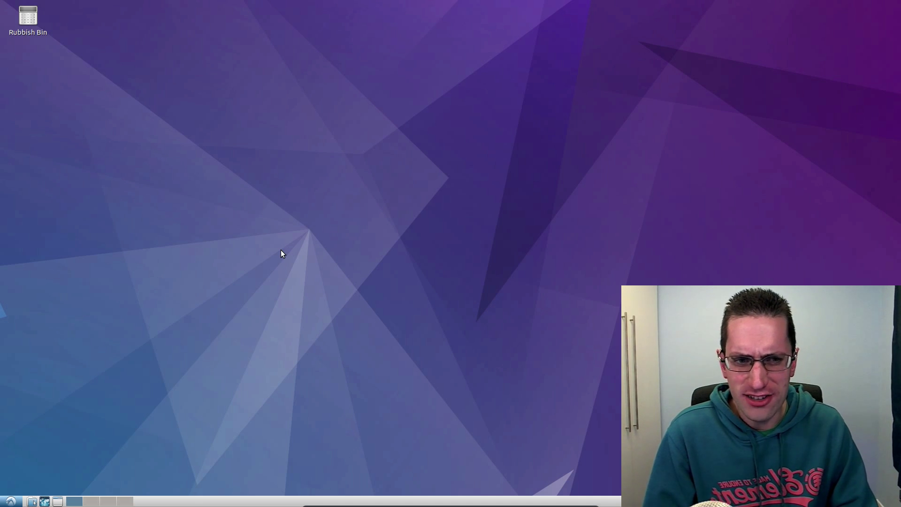
Launch PCManFM from the taskbar to browse the home folder
click(32, 502)
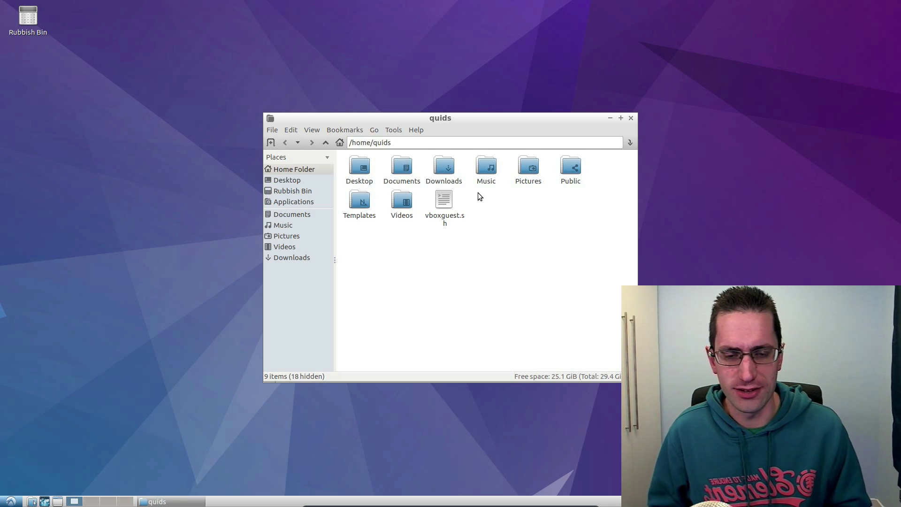
Cycle the home folder through icon, compact list and detailed list views, then close PCManFM
key(ctrl+2)
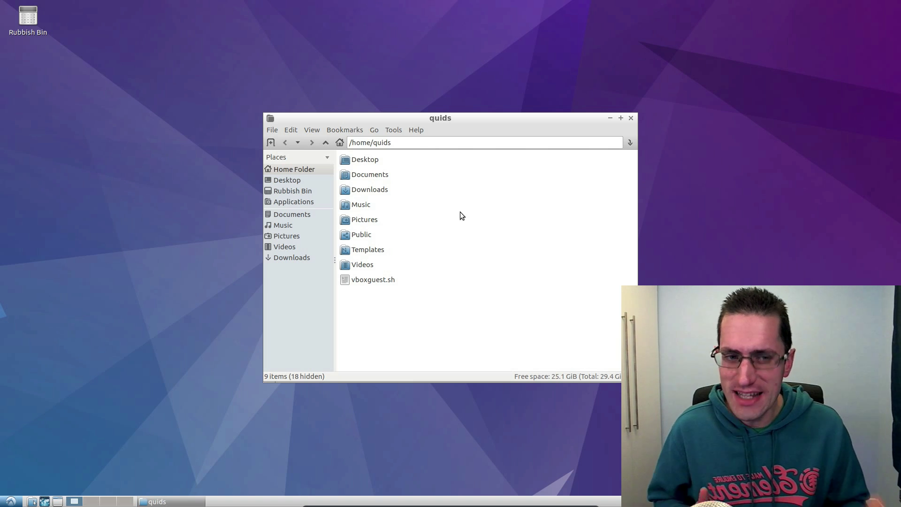
key(ctrl+1)
key(ctrl+2)
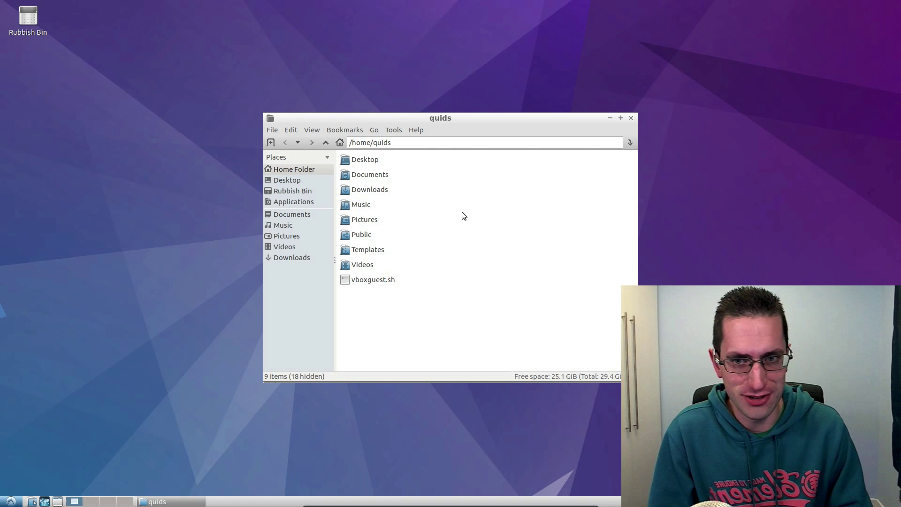
key(ctrl+1)
key(ctrl+2)
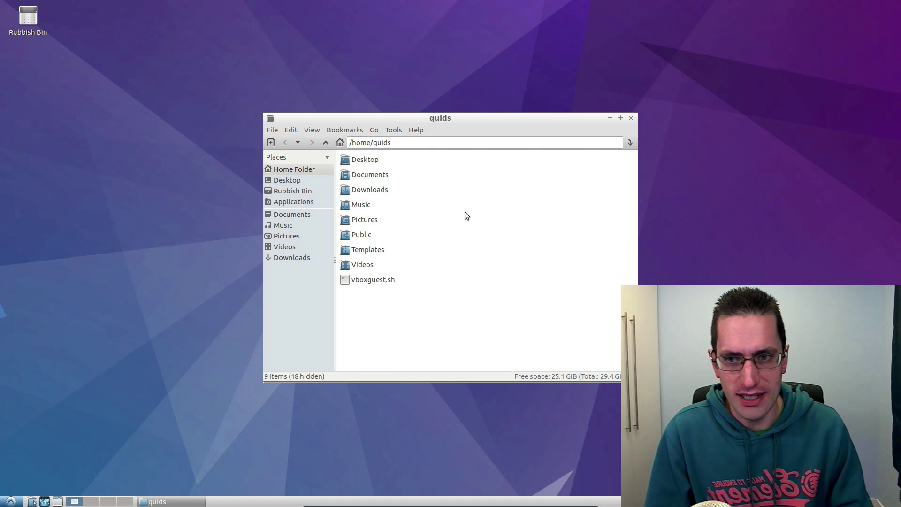
key(ctrl+4)
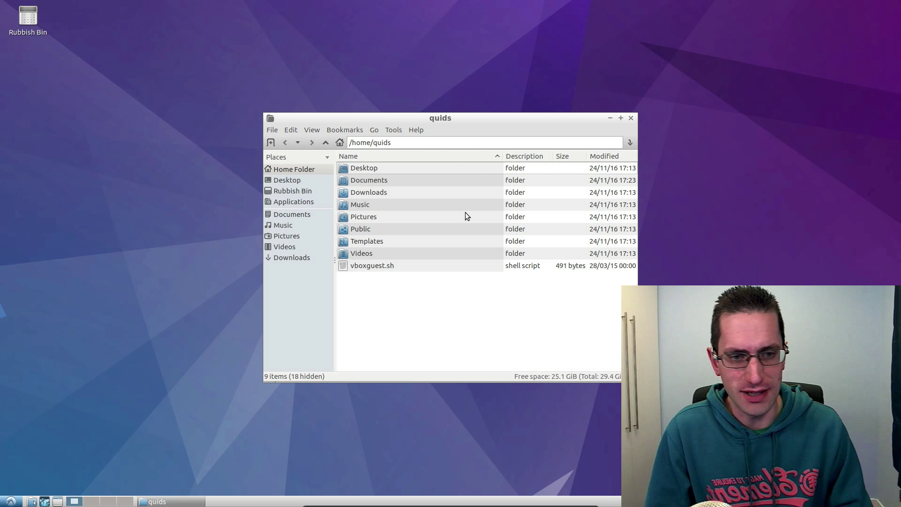
key(ctrl+w)
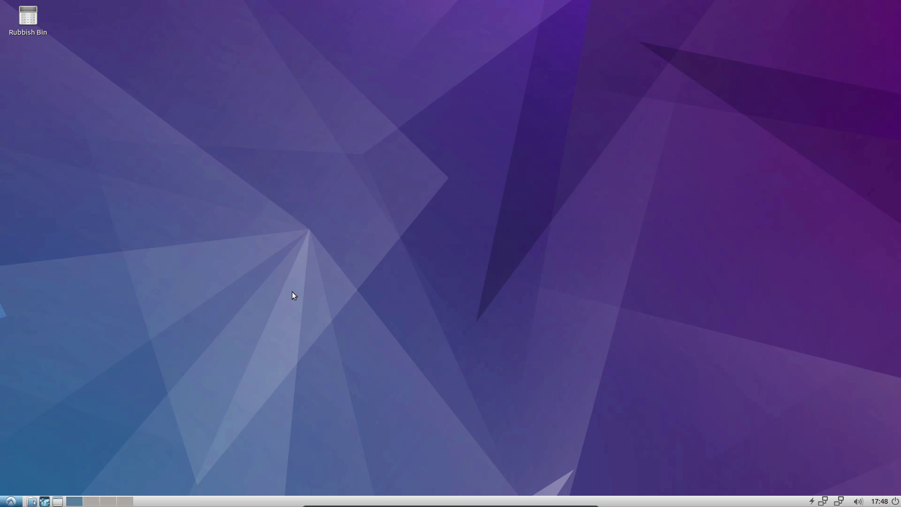
Launch LXTerminal from System Tools and run free -m to show memory in megabytes
click(10, 501)
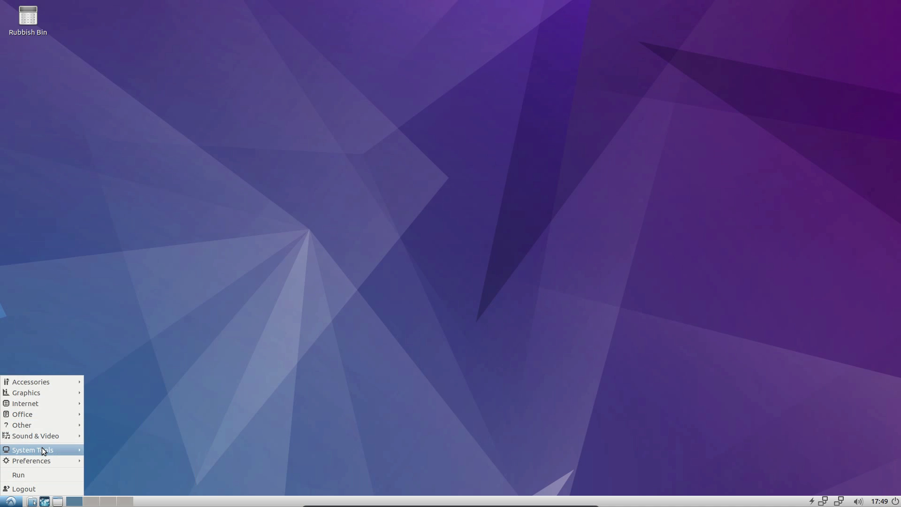
mouse_move(42, 448)
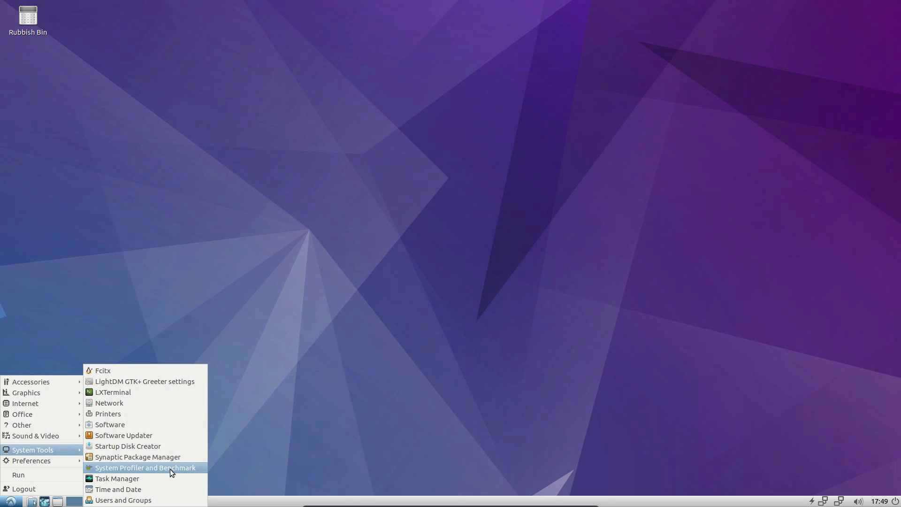
click(139, 394)
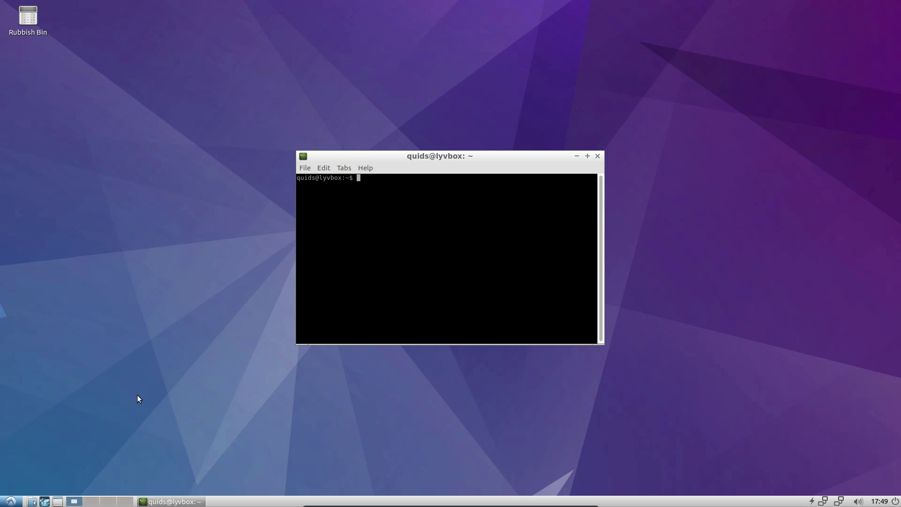
text(free -m)
key(Return)
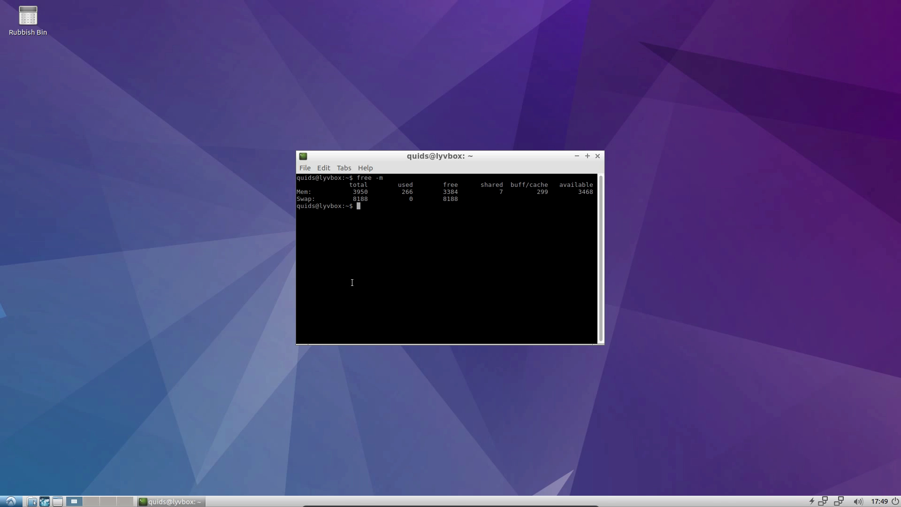
Close the terminal and browse the menu's Sound & Video, System Tools, Preferences and Graphics categories
click(599, 156)
click(11, 501)
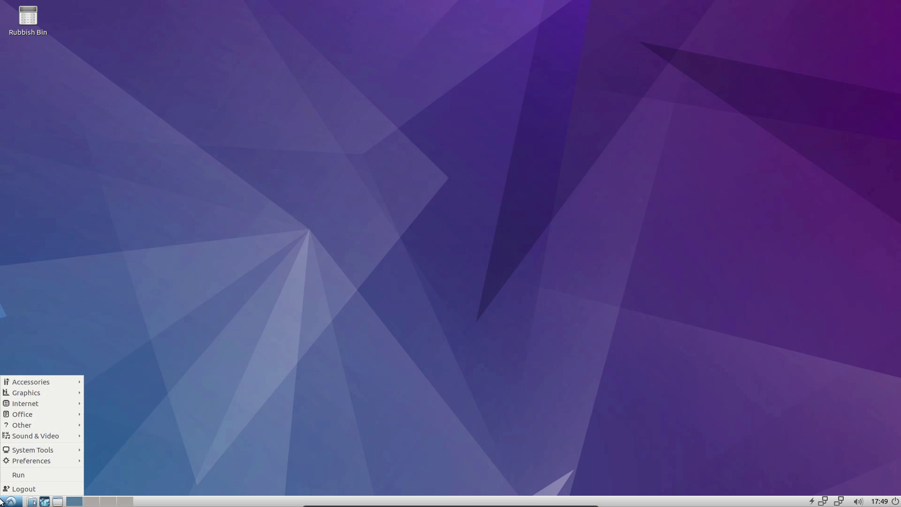
mouse_move(30, 437)
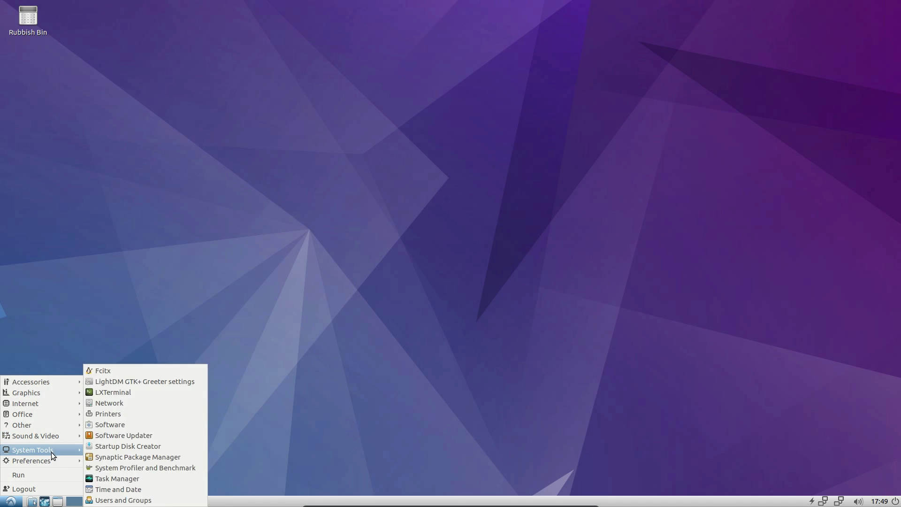
mouse_move(49, 460)
mouse_move(60, 398)
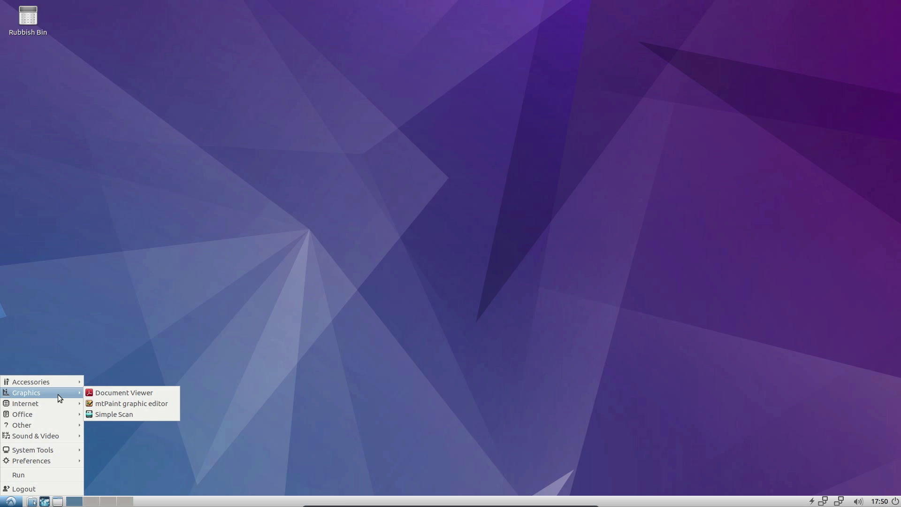
click(32, 502)
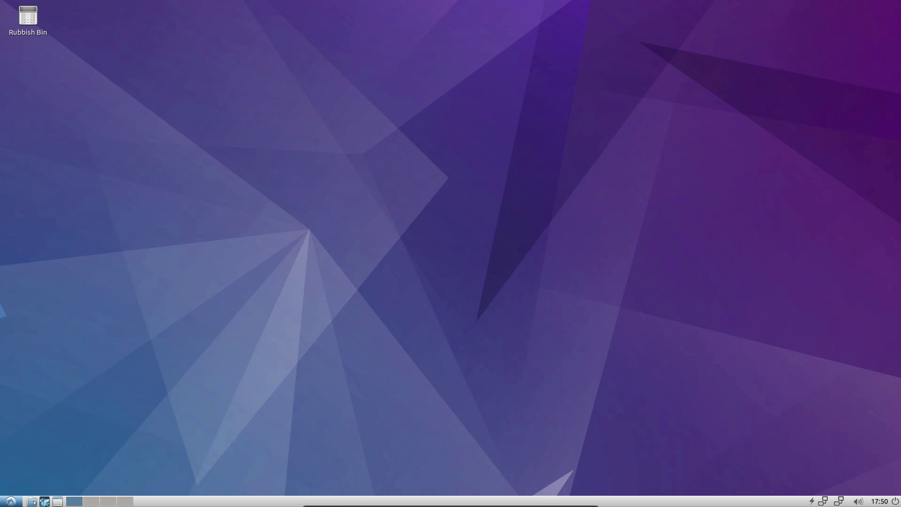
Switch to desktop 2 and back to desktop 1, then view the network connection options
click(94, 504)
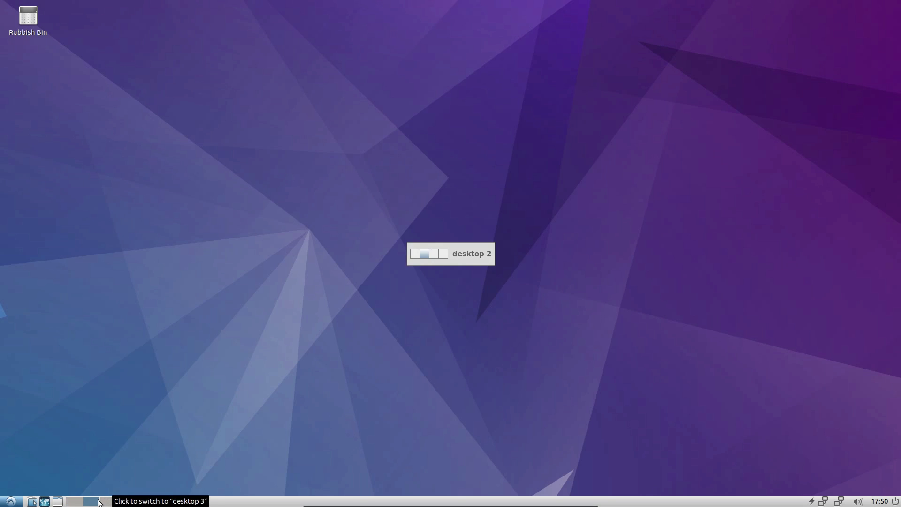
click(73, 505)
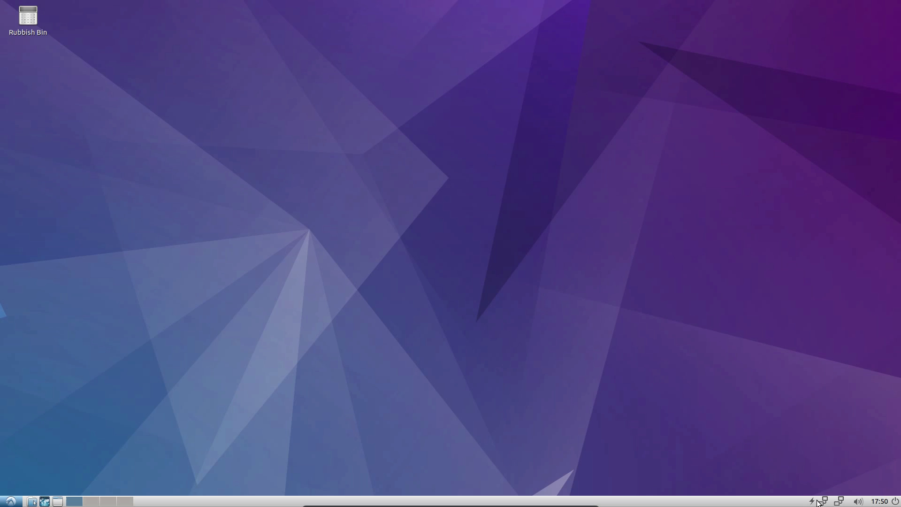
click(823, 501)
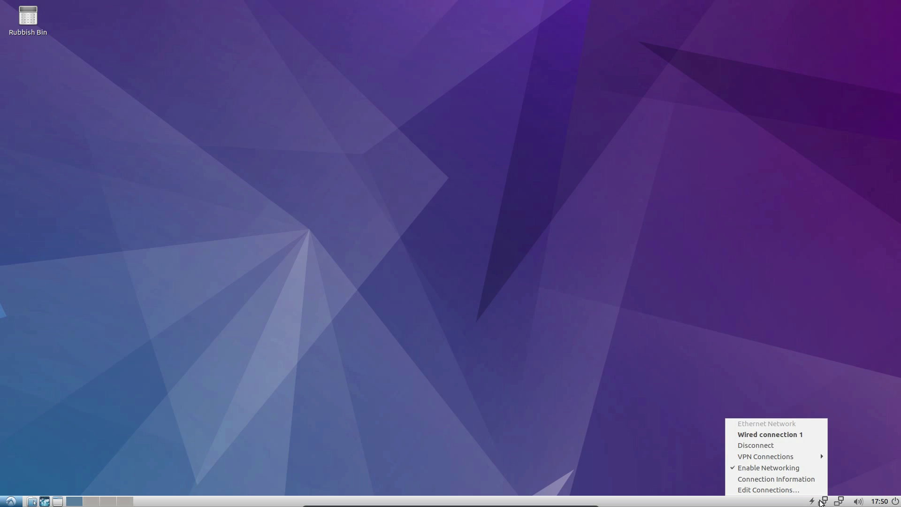
right_click(859, 501)
Check the panel settings menu and the November 2016 calendar, then bring up the logout dialog
right_click(860, 502)
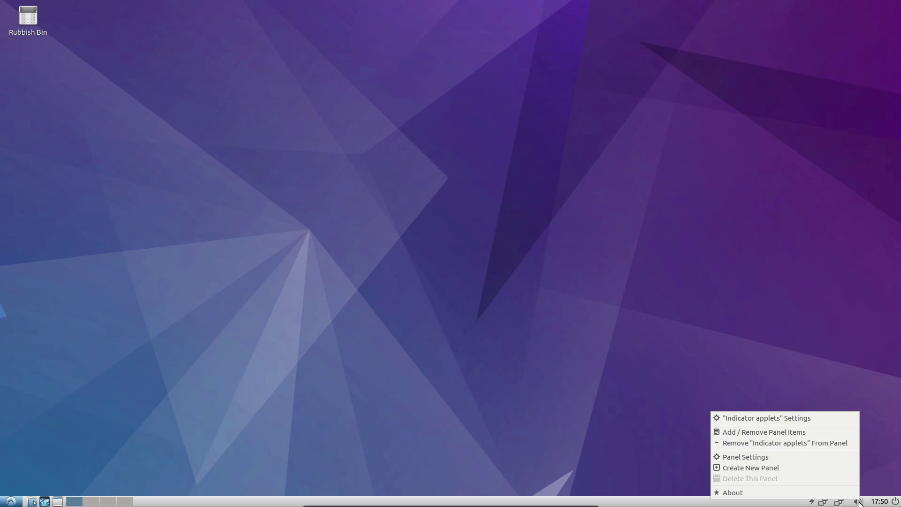
click(880, 502)
click(880, 502)
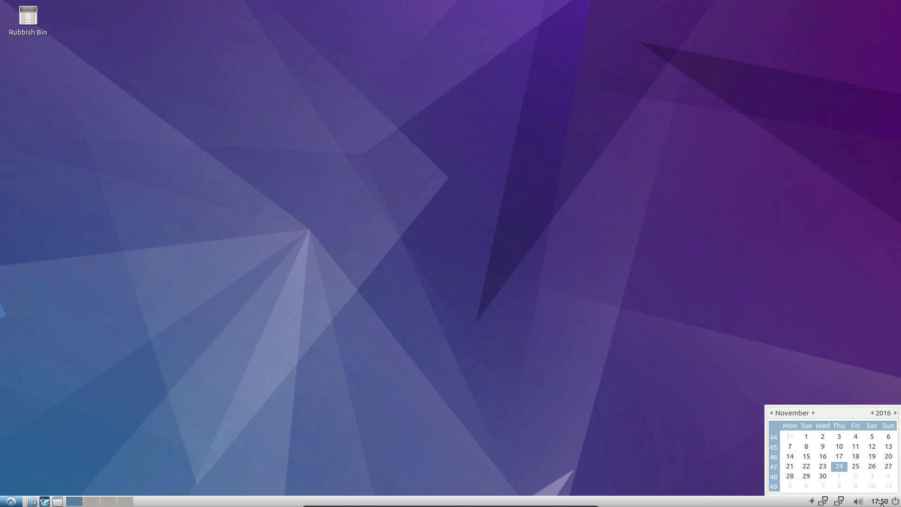
click(880, 502)
click(896, 502)
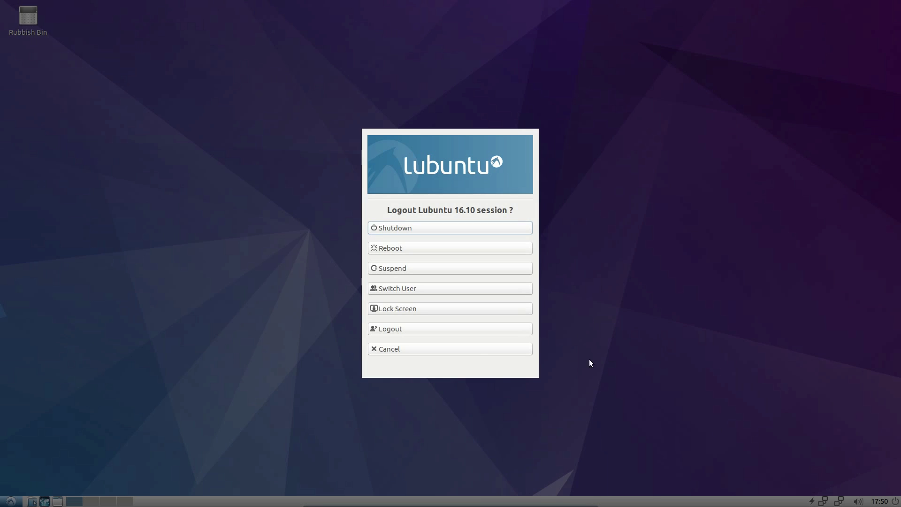
Cancel logout and play the video in the Videos folder with GNOME MPlayer
click(494, 351)
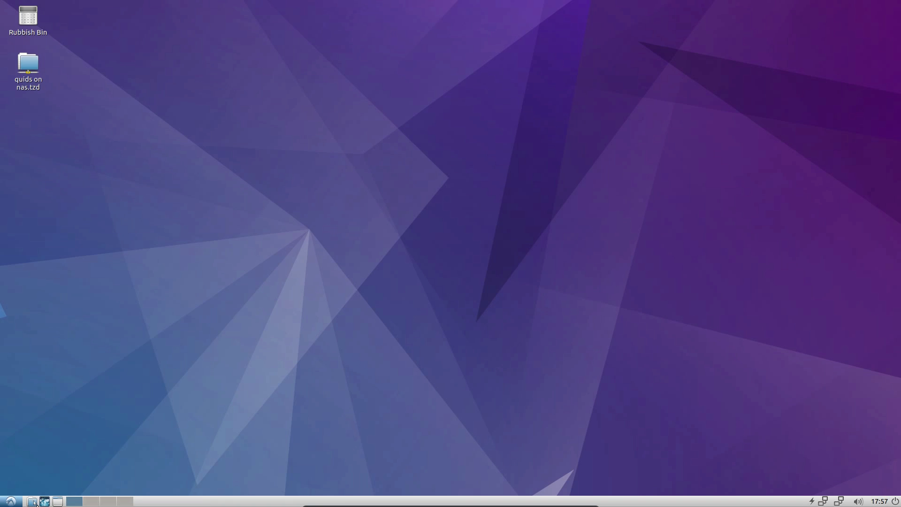
click(31, 501)
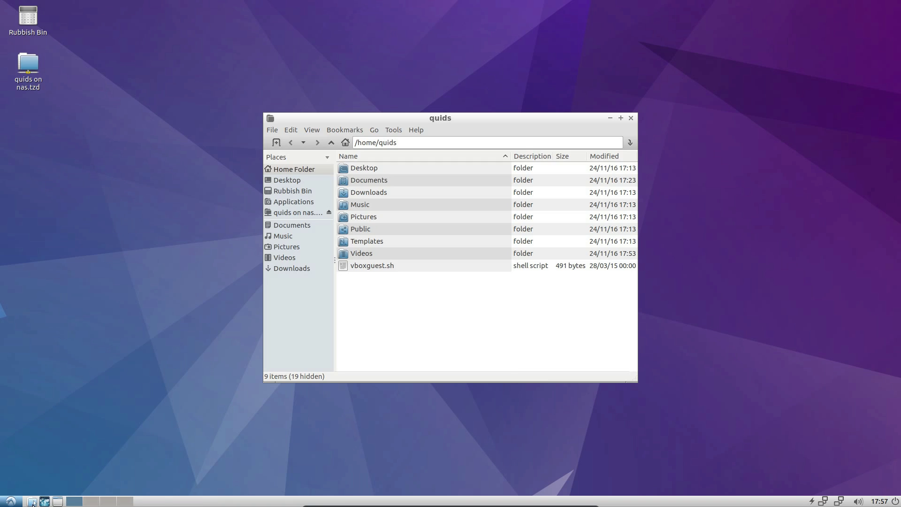
click(285, 257)
double_click(381, 168)
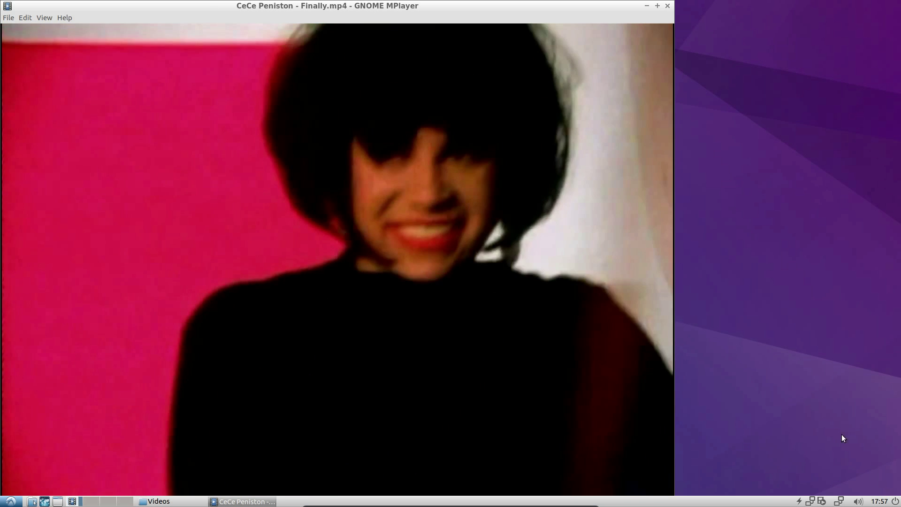
Resume the paused video from the MPlayer tray menu and hide the player window
right_click(220, 504)
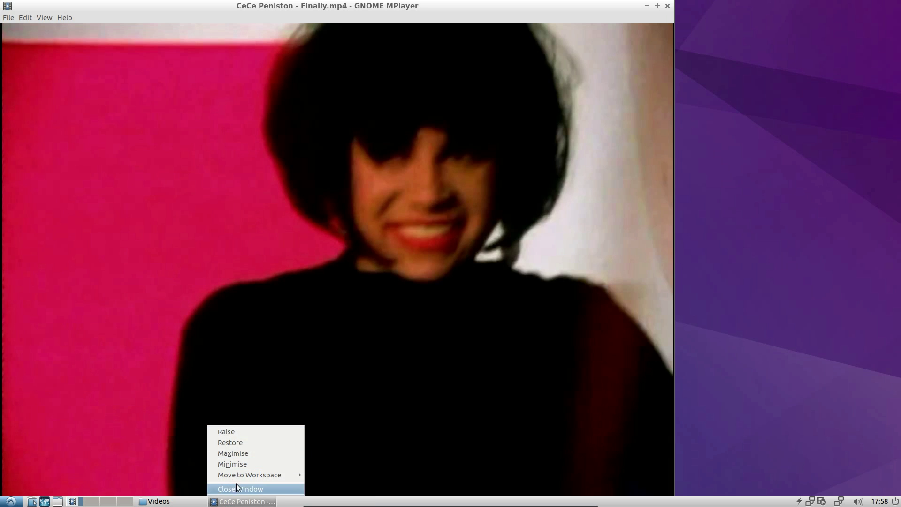
click(761, 392)
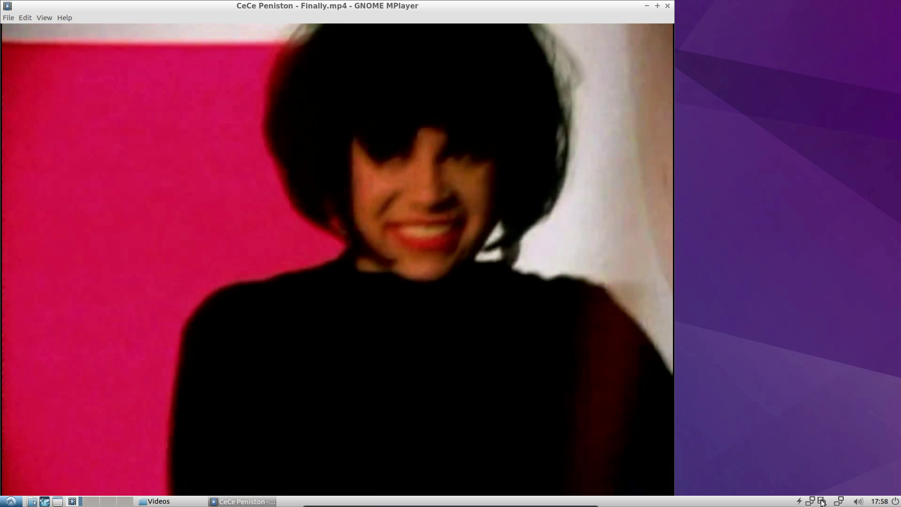
right_click(821, 502)
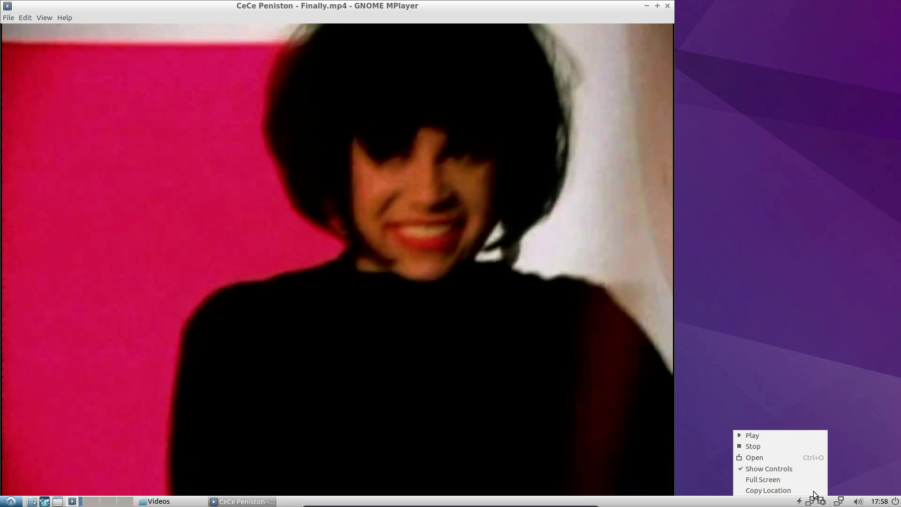
click(781, 434)
click(825, 501)
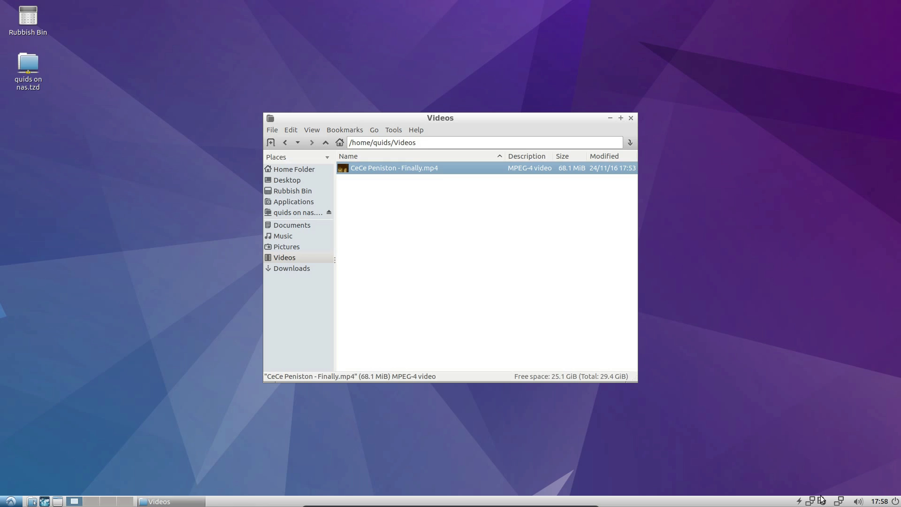
Stop the video playback and open queries.php from Documents in a maximised Leafpad window
right_click(823, 501)
click(812, 446)
click(296, 226)
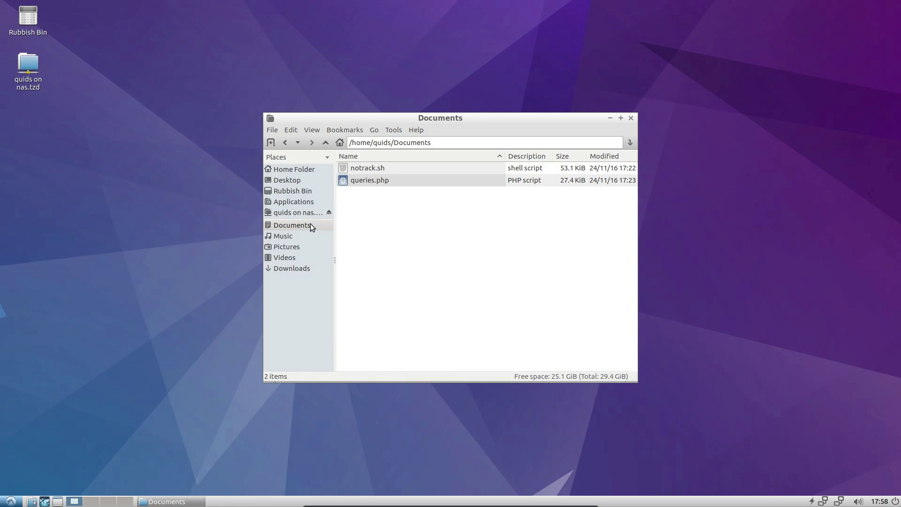
double_click(378, 179)
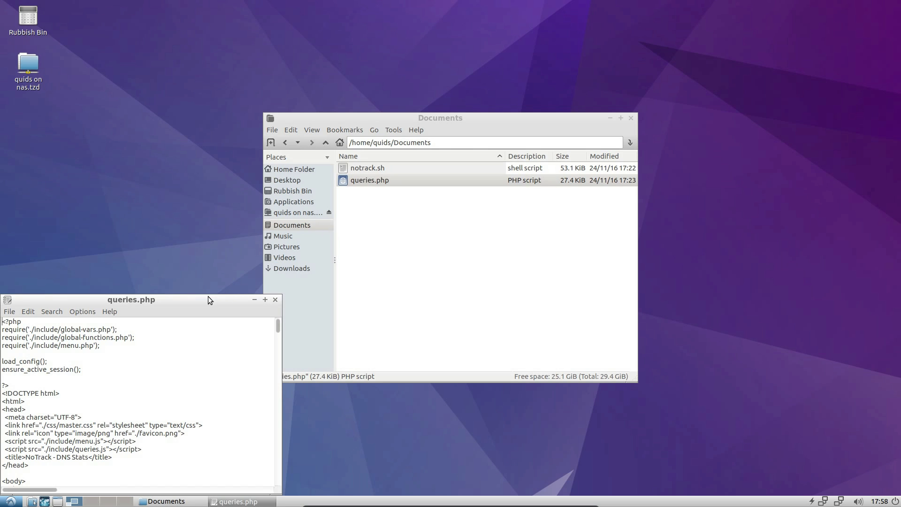
double_click(203, 299)
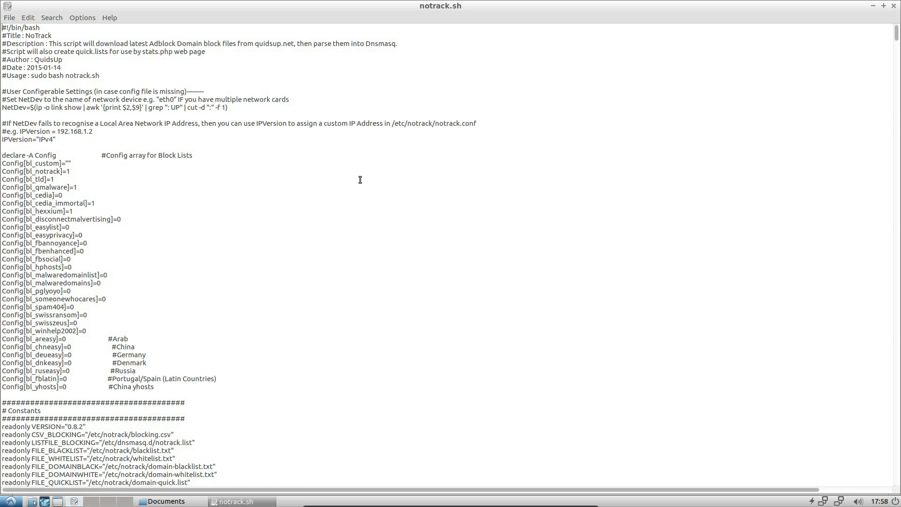
Scroll through the script, quit Leafpad, return to the home folder and close PCManFM
scroll(362, 188, down, 20)
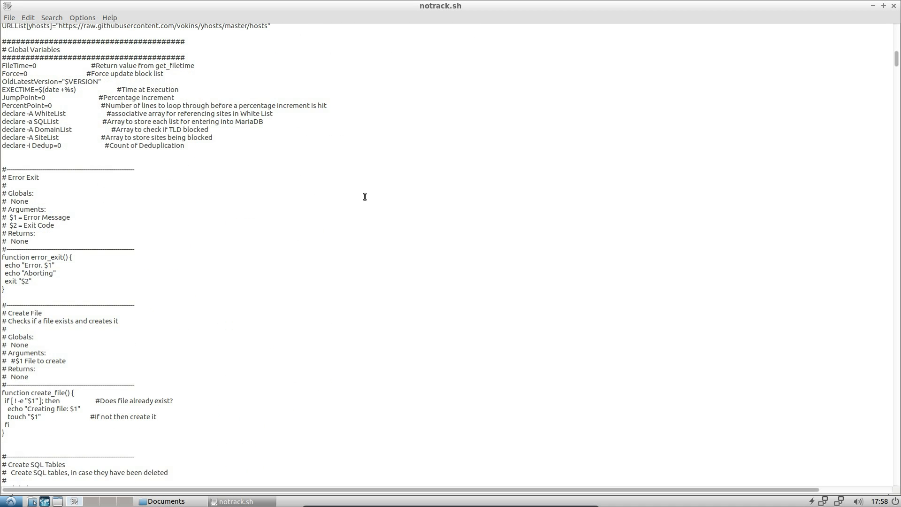
scroll(367, 198, down, 10)
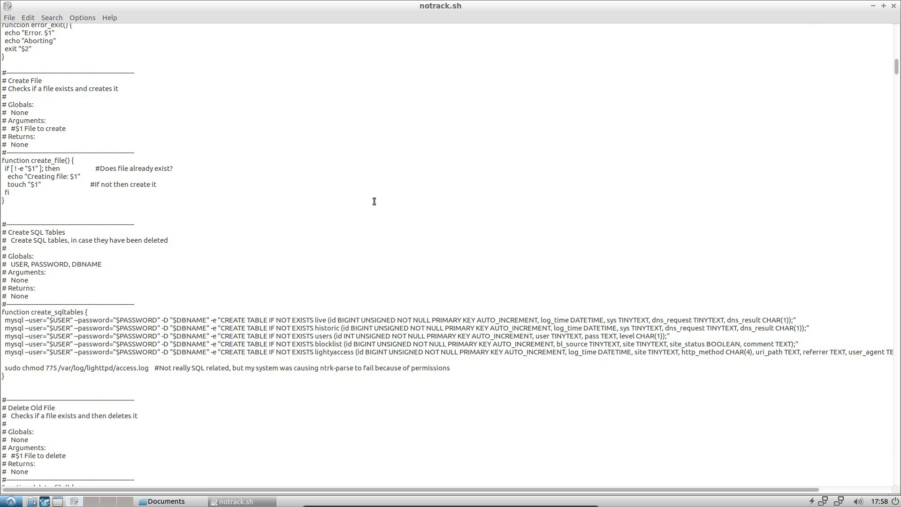
key(ctrl+q)
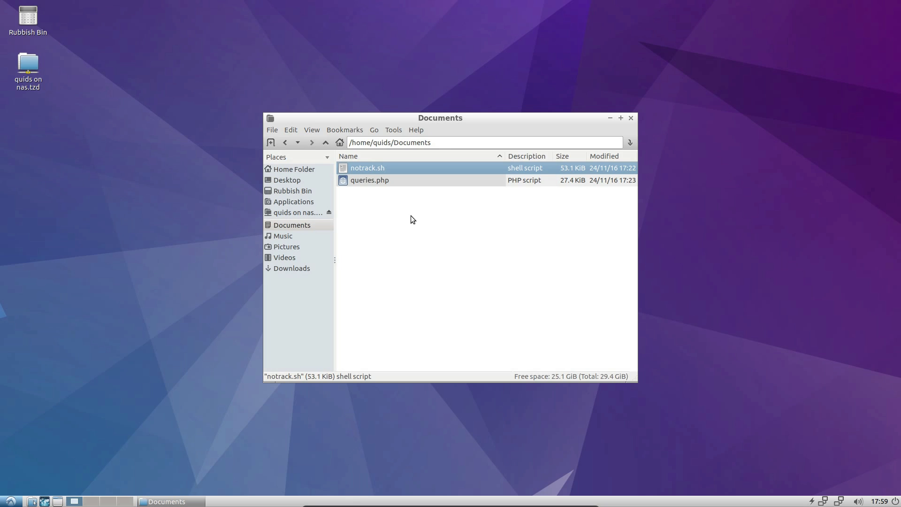
click(310, 171)
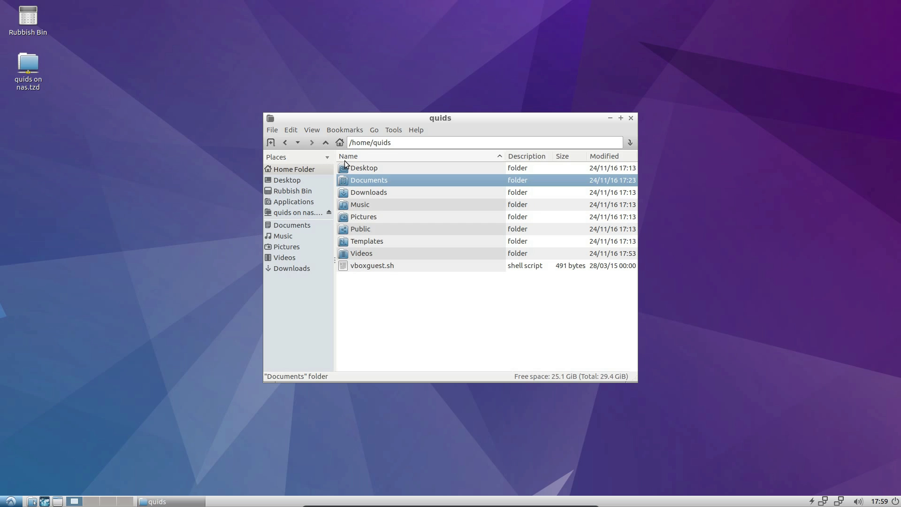
click(632, 121)
In Desktop Preferences' Desktop Icons tab, untick Trash Can and connected volumes, then close it
right_click(301, 159)
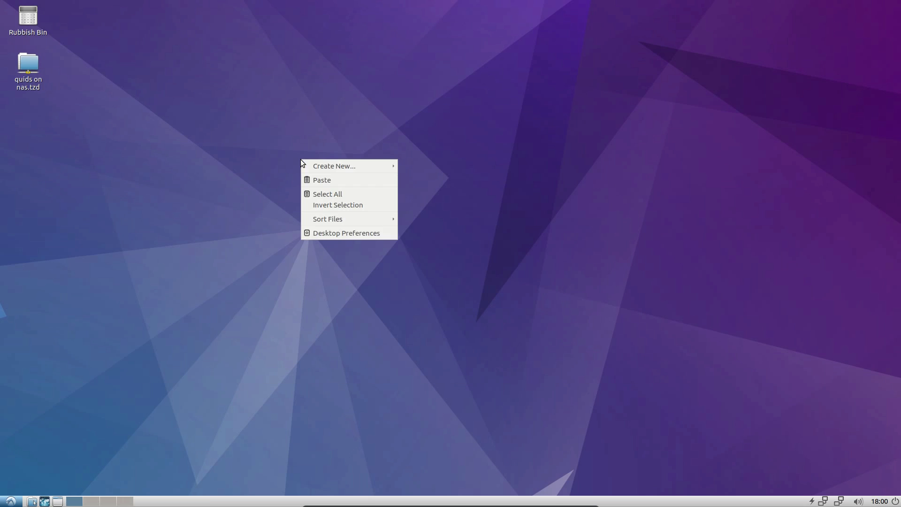
click(342, 232)
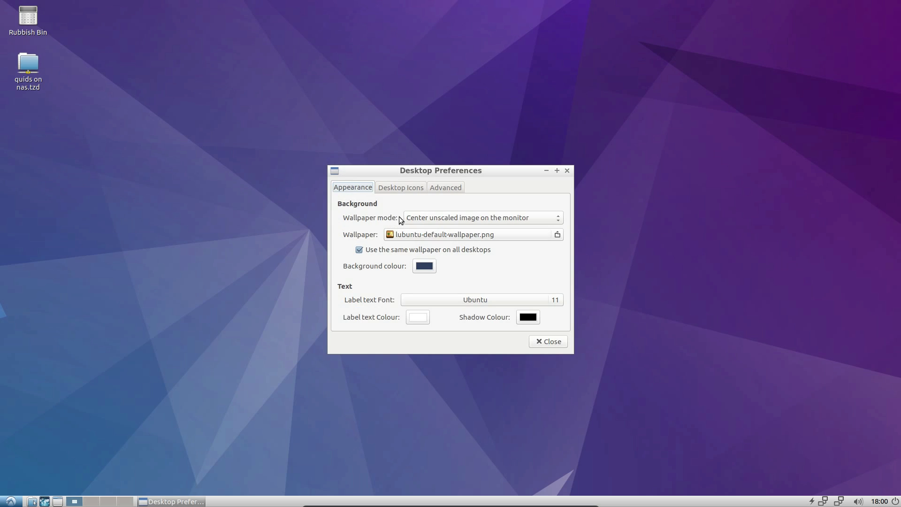
click(400, 188)
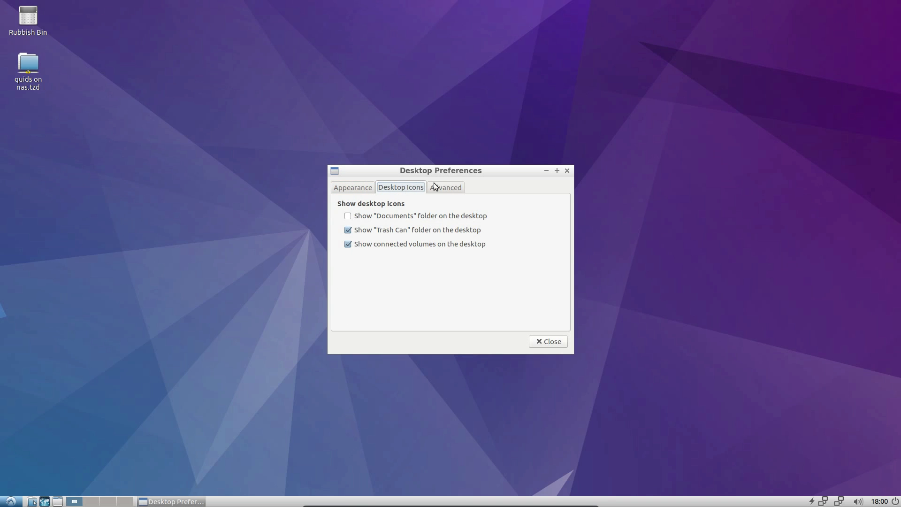
click(389, 244)
click(388, 229)
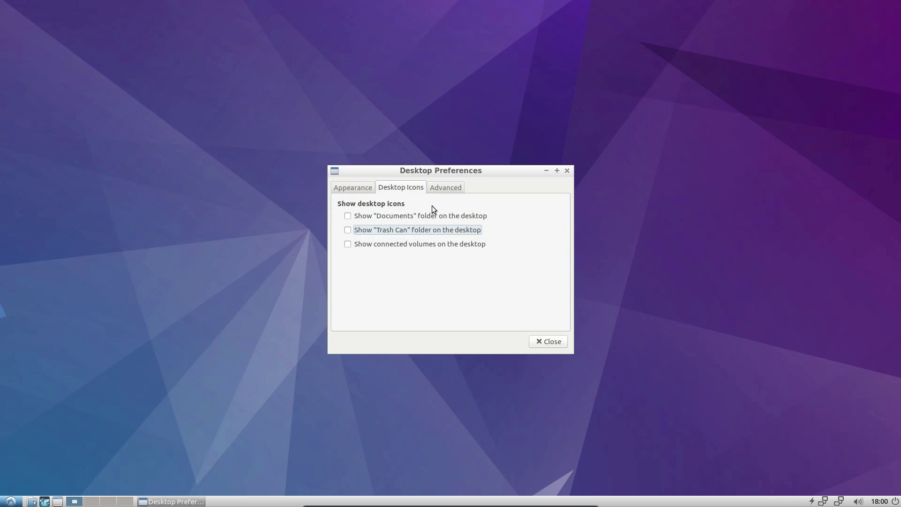
click(445, 188)
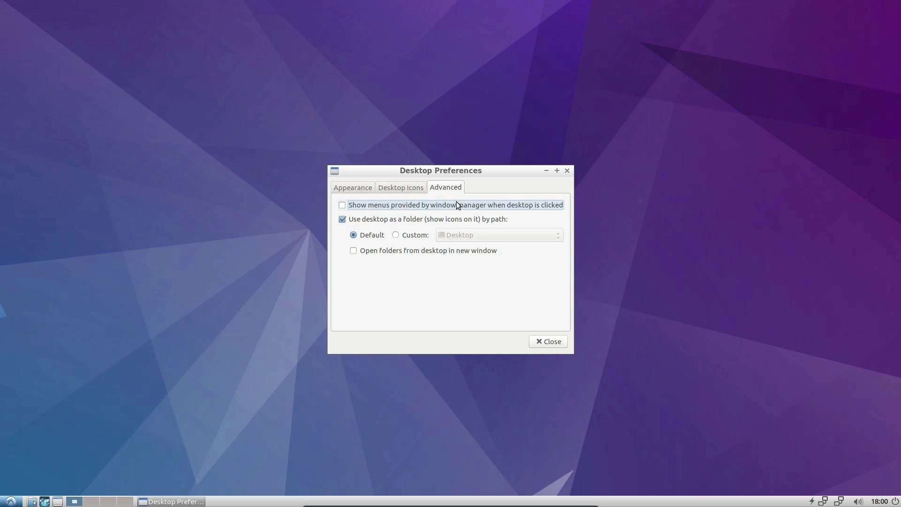
click(548, 344)
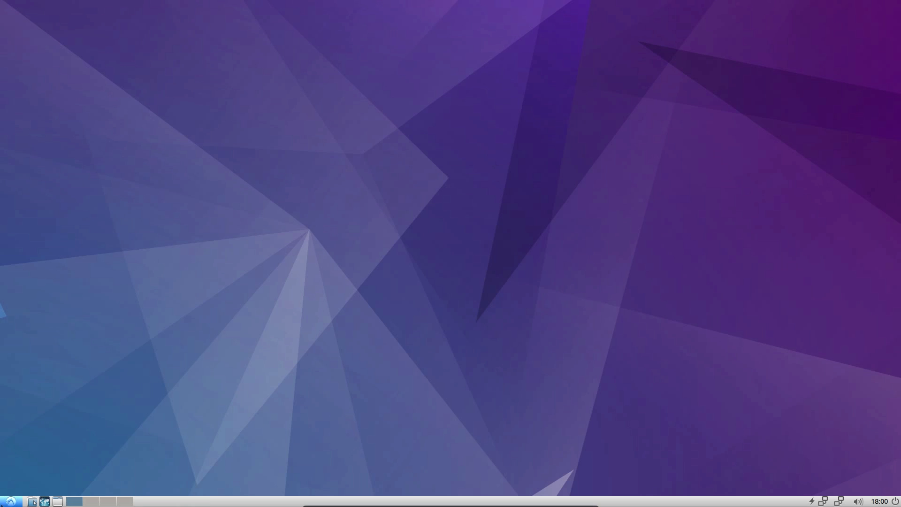
Open Customise Look and Feel, preview Clearlooks, Crux, Lubuntu-dark-panel and Mist, keeping Lubuntu-default
click(11, 501)
mouse_move(43, 457)
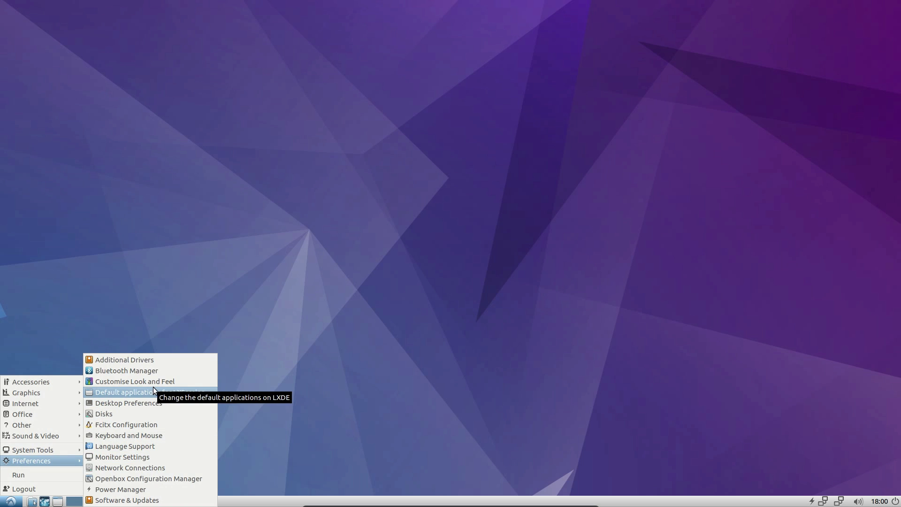
click(150, 382)
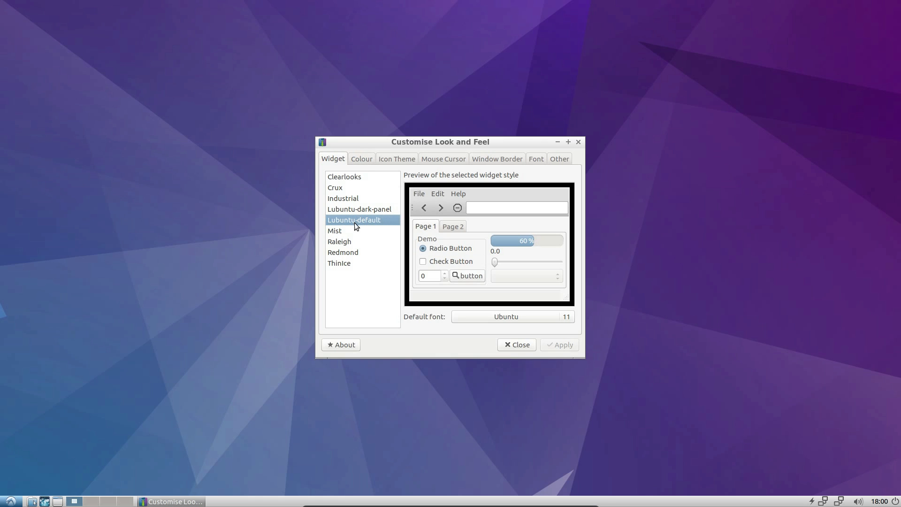
click(353, 177)
click(354, 193)
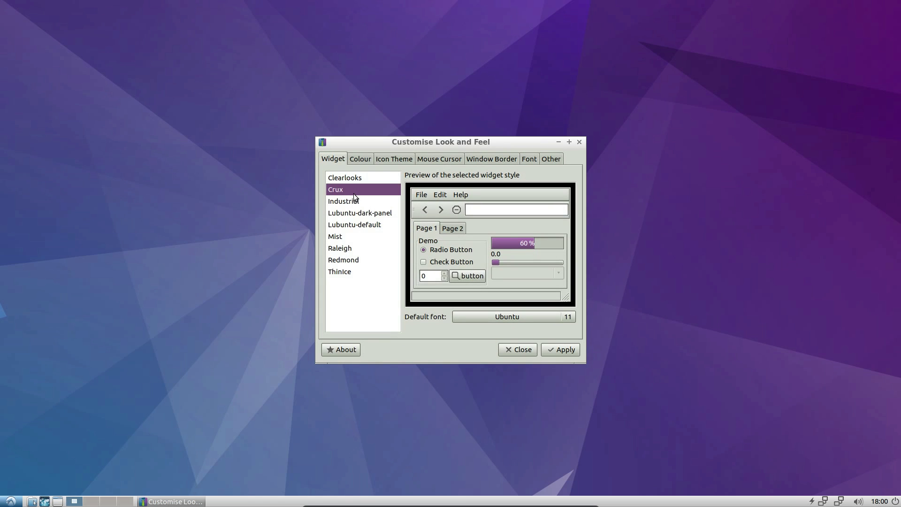
click(361, 213)
click(369, 225)
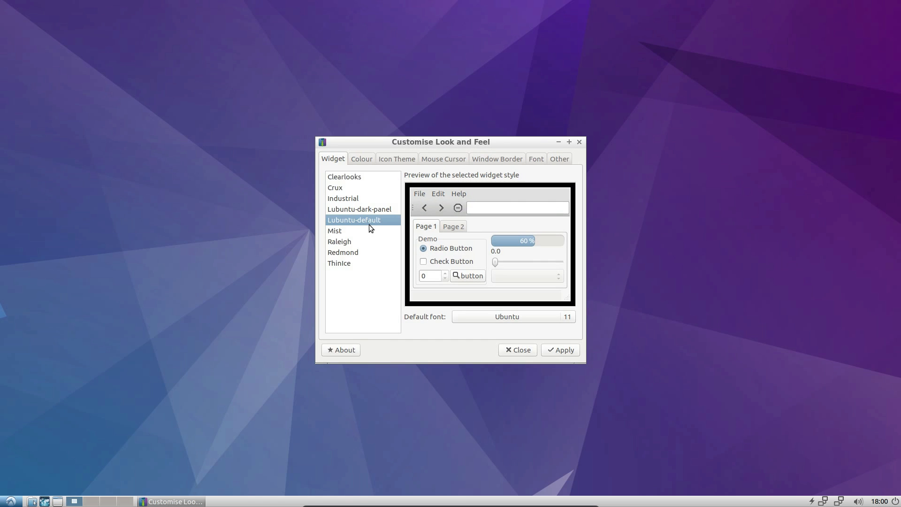
click(346, 233)
click(353, 224)
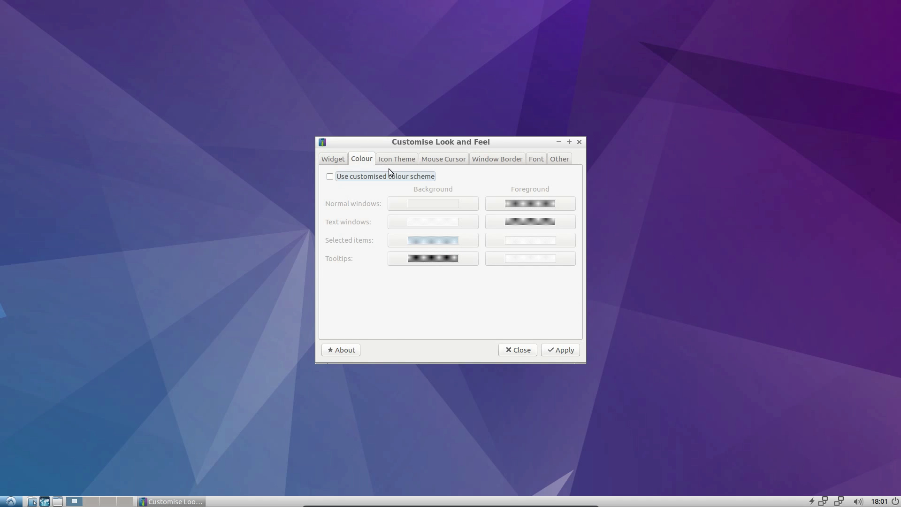
Toggle the custom colour scheme option and view the Icon Theme and Mouse Cursor settings
click(392, 172)
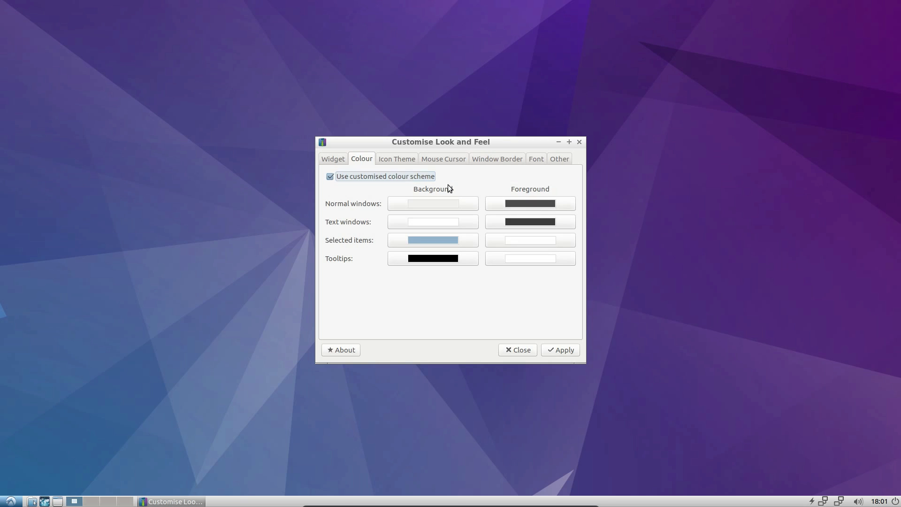
click(392, 174)
click(394, 162)
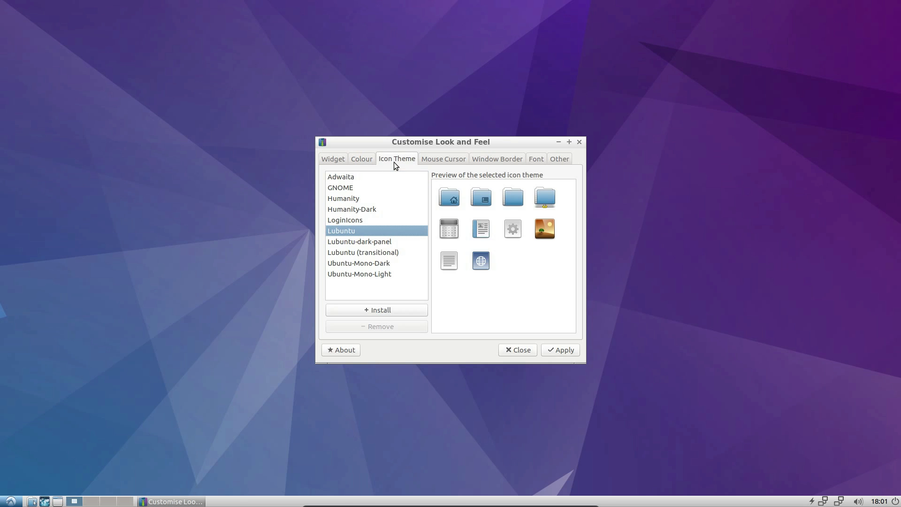
click(440, 162)
Preview the Natura, Nightmare, Nightmare-01 and Nightmare-02 window border themes
click(515, 160)
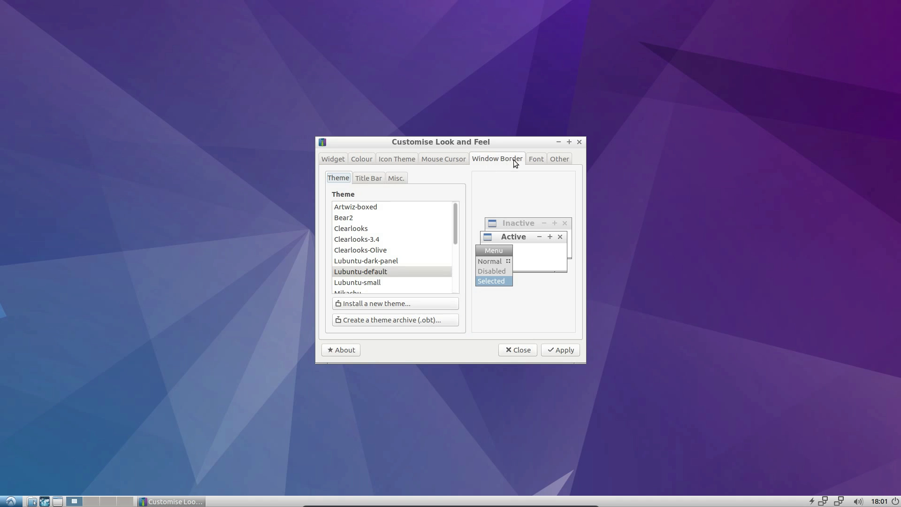
scroll(375, 284, down, 2)
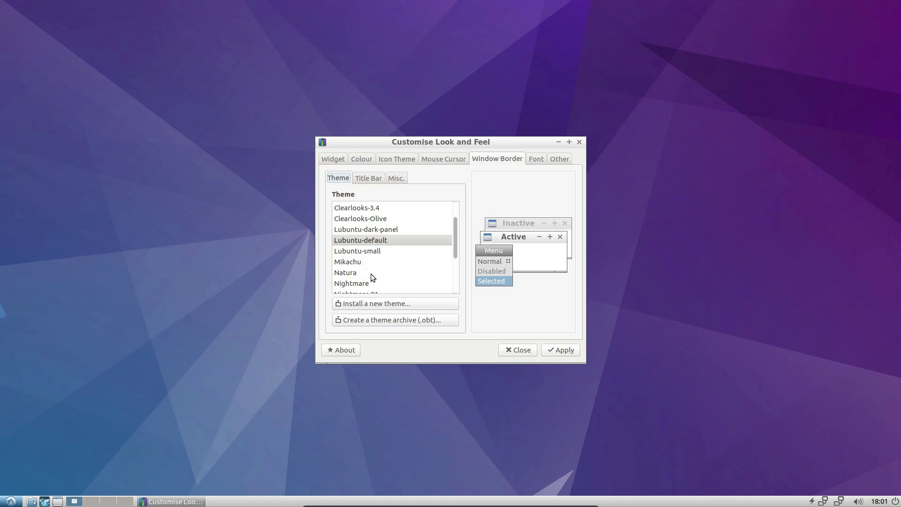
click(365, 270)
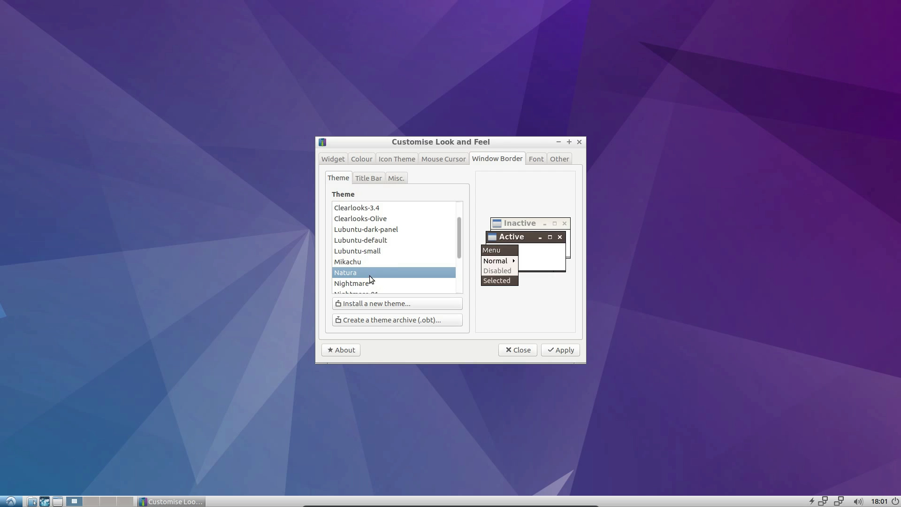
scroll(370, 275, down, 1)
click(373, 269)
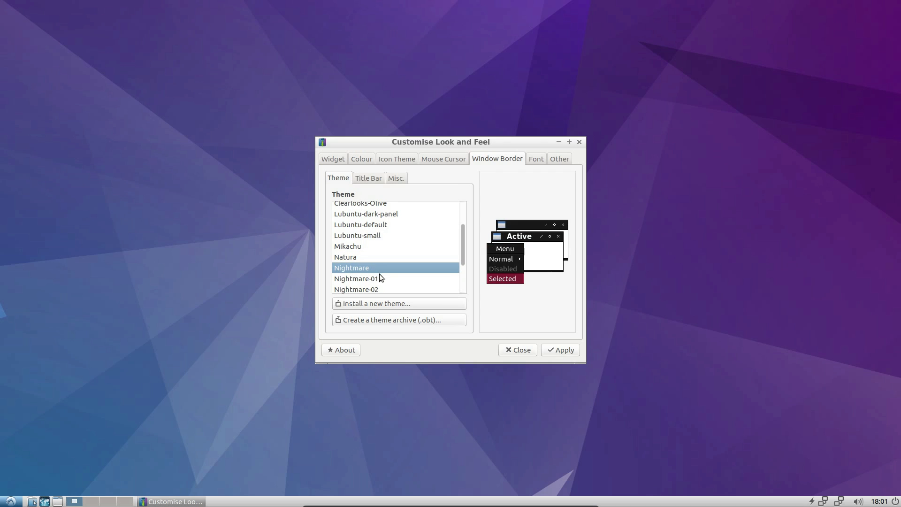
click(380, 278)
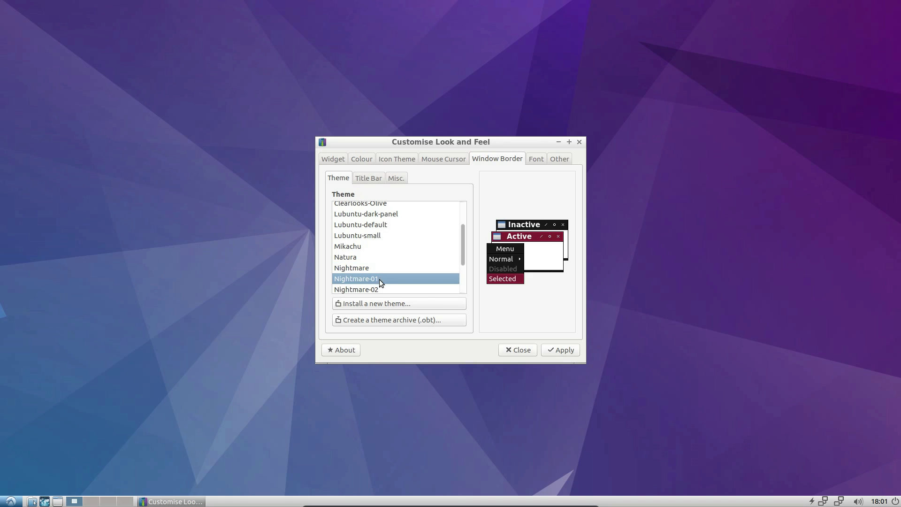
click(383, 286)
click(381, 274)
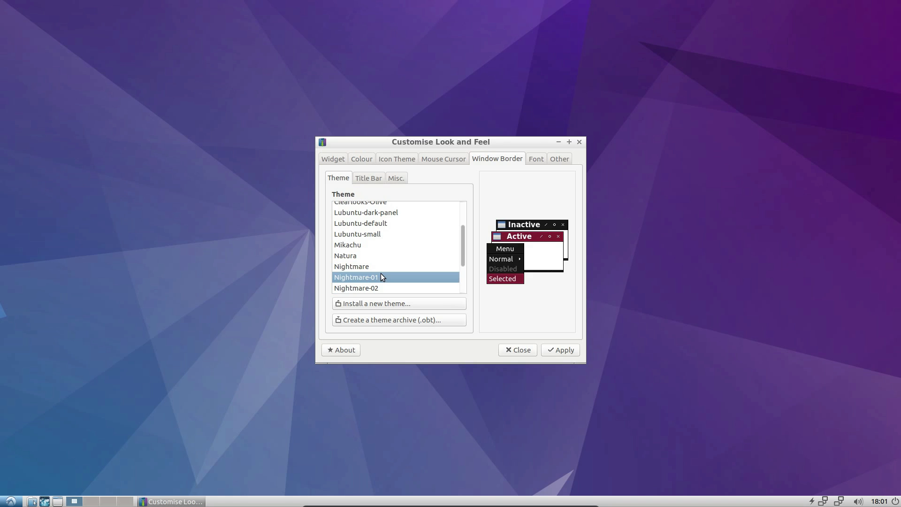
click(379, 268)
Select and apply the Onyx window border theme
scroll(374, 261, down, 2)
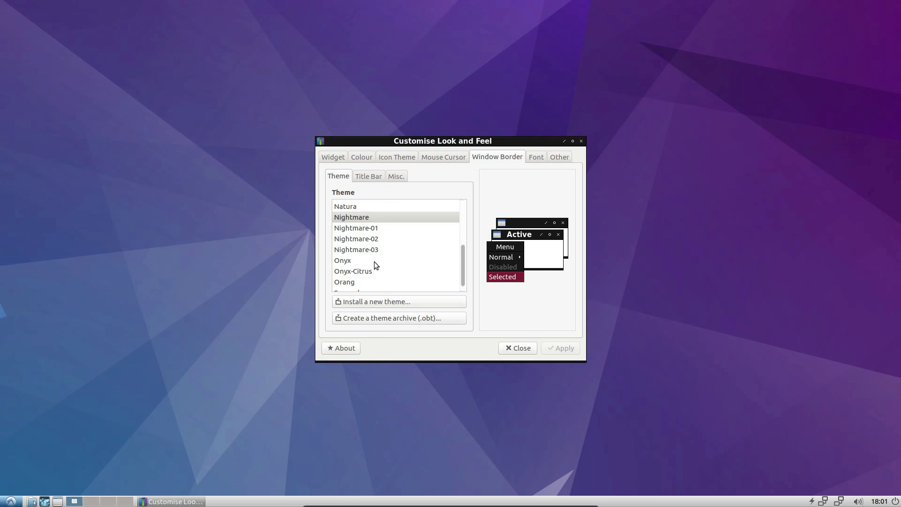
click(365, 259)
scroll(383, 264, up, 5)
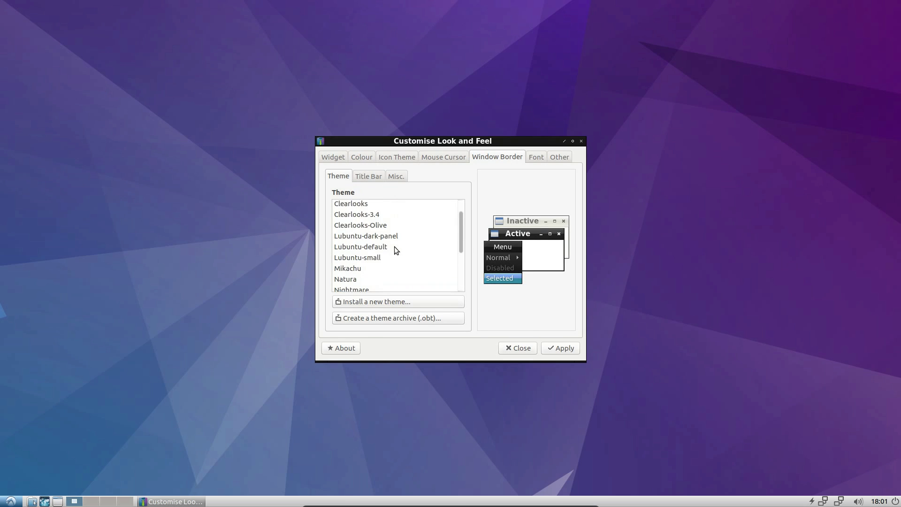
scroll(401, 244, down, 5)
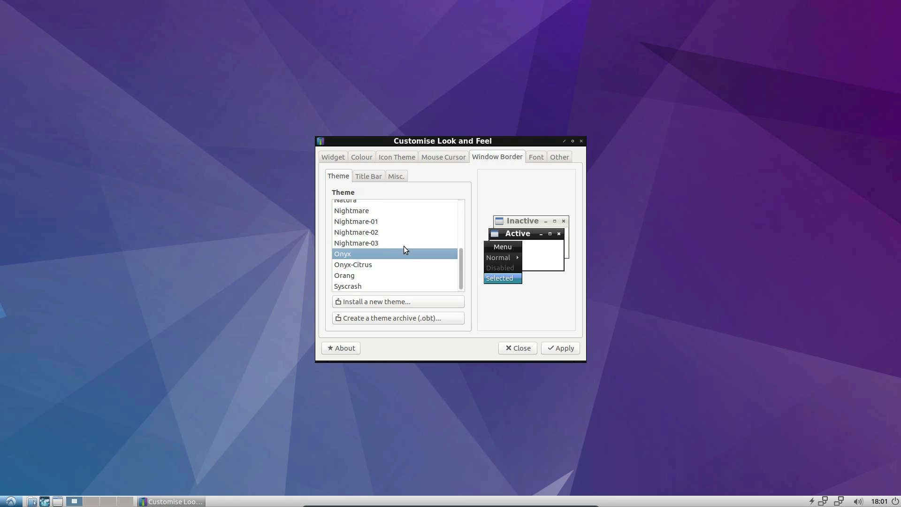
click(561, 348)
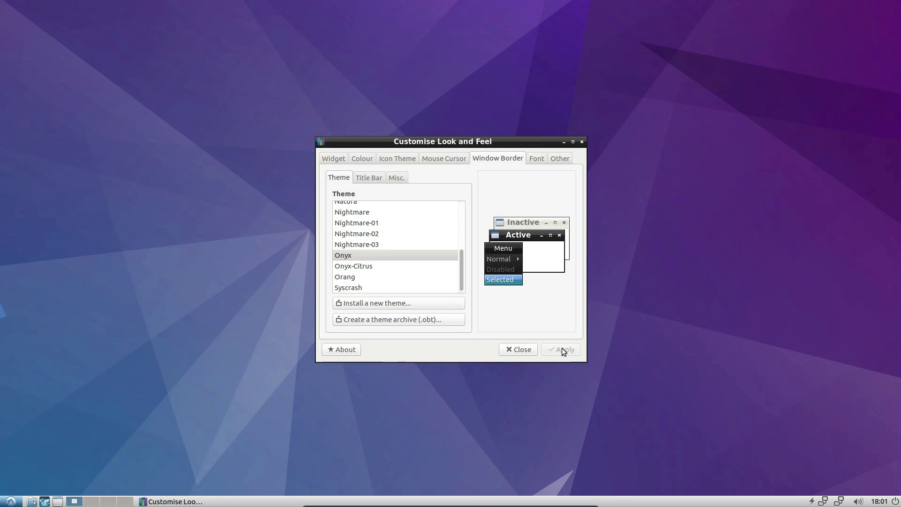
click(536, 159)
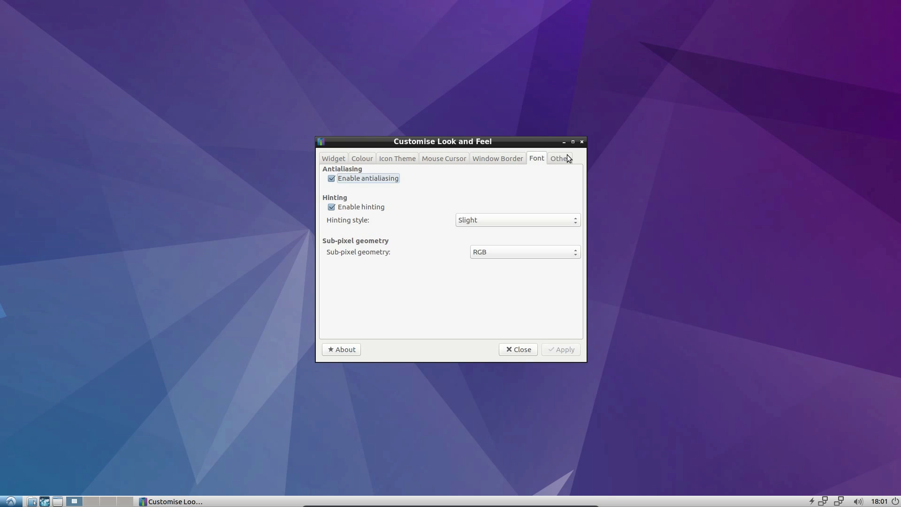
Close the appearance settings, launch Firefox on the Ubuntu Start Page and move its window left
key(alt+F4)
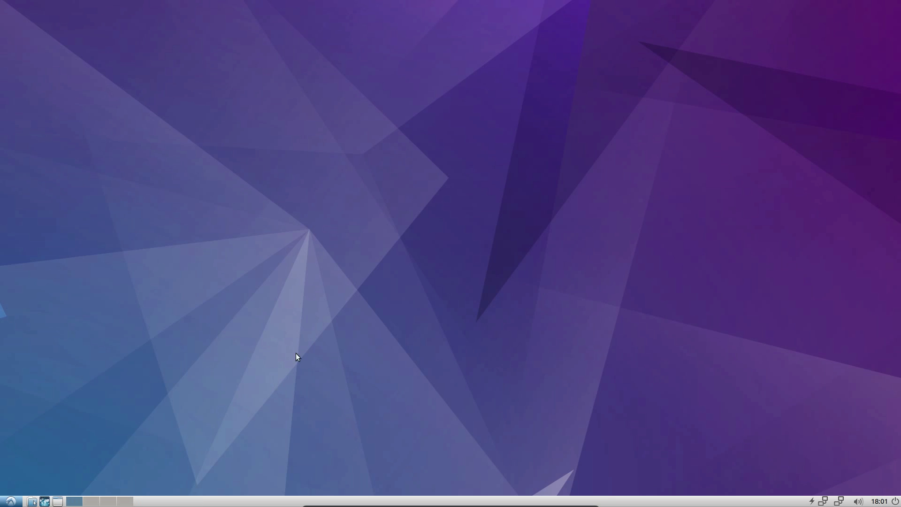
click(49, 501)
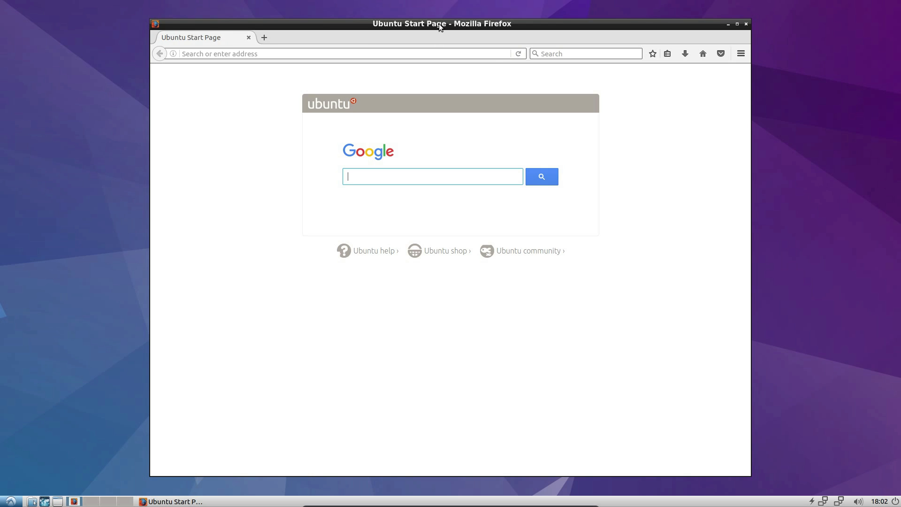
drag(435, 24, 456, 4)
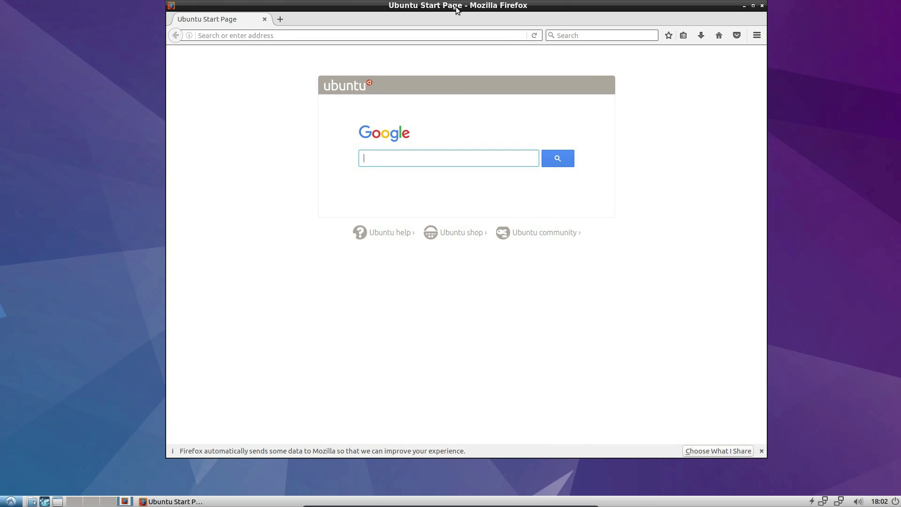
Maximise Firefox and save the blue Fantasy Sky thumbnail from quidsup.net/wallpaper to Downloads
double_click(457, 8)
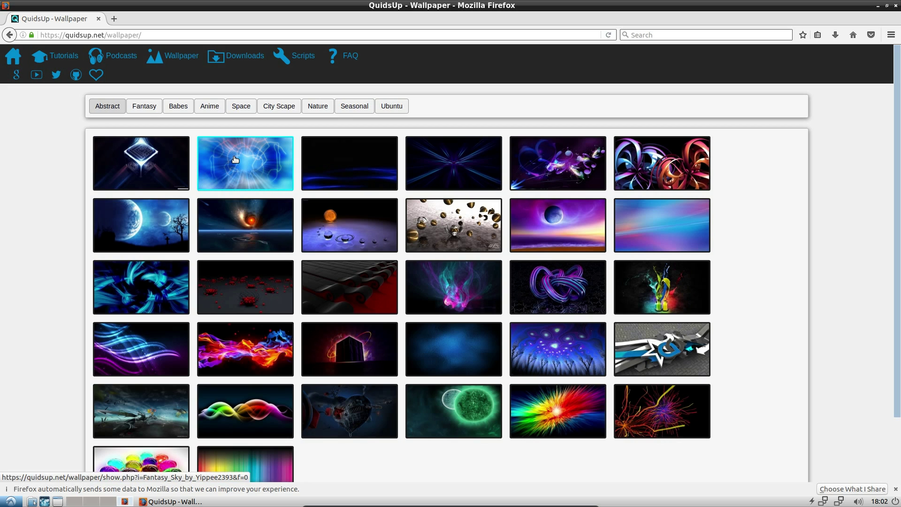
right_click(233, 154)
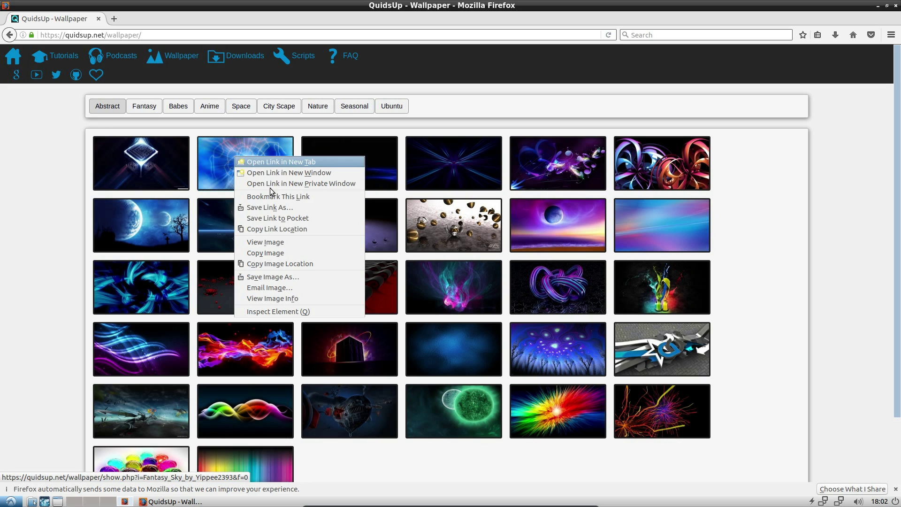
click(288, 275)
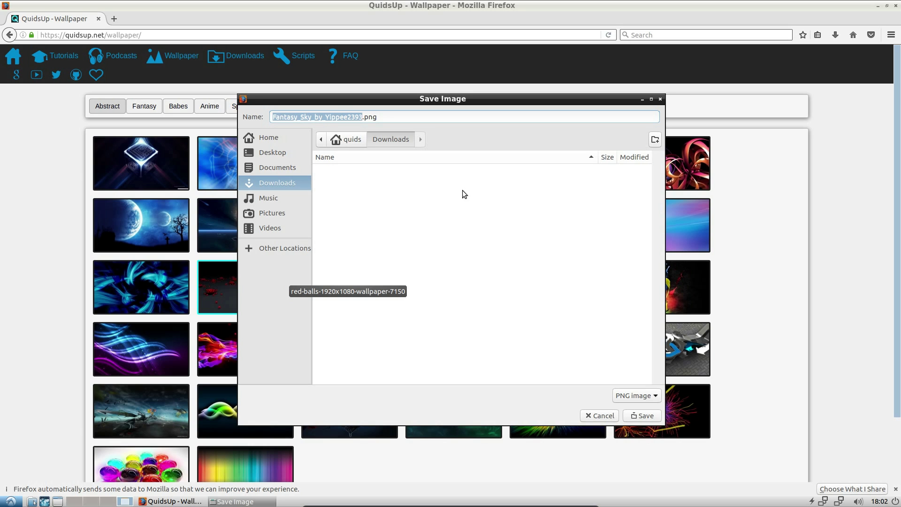
key(Return)
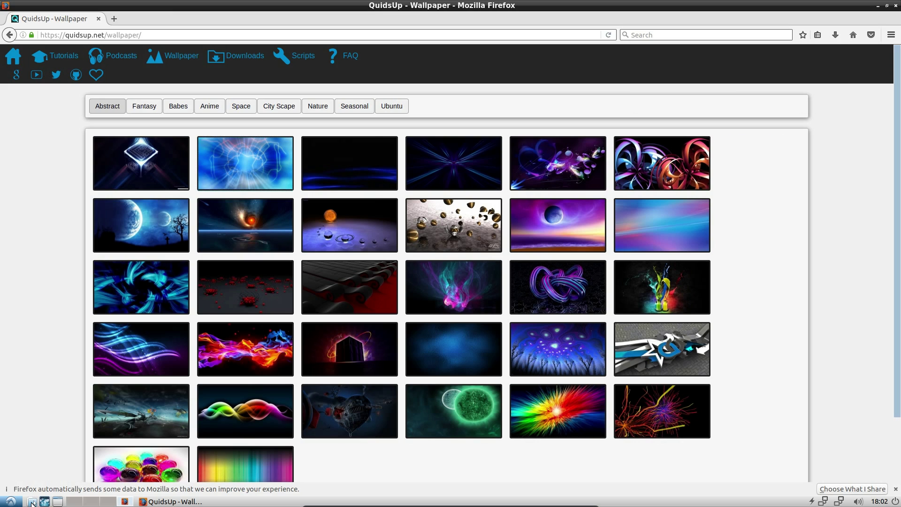
Open the downloaded wallpaper in GPicView, rotate it 180° clockwise and flip it vertically
click(32, 501)
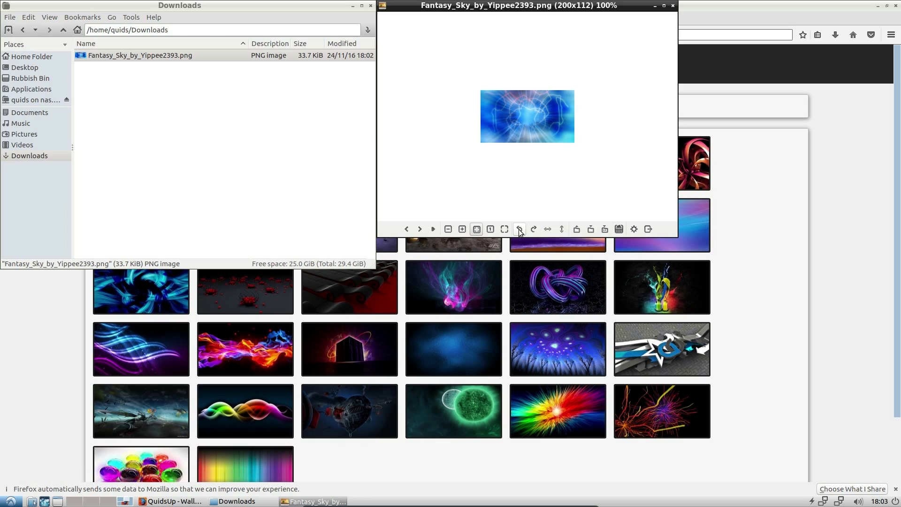
click(535, 230)
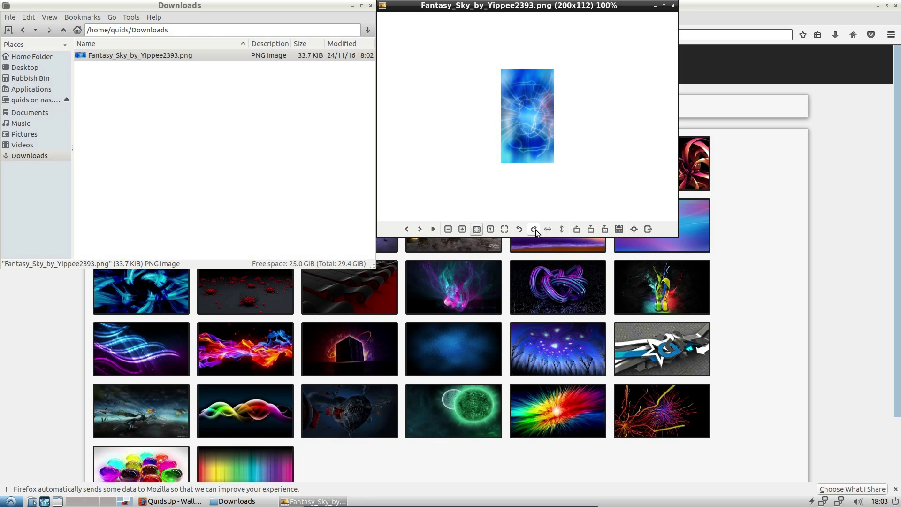
click(535, 230)
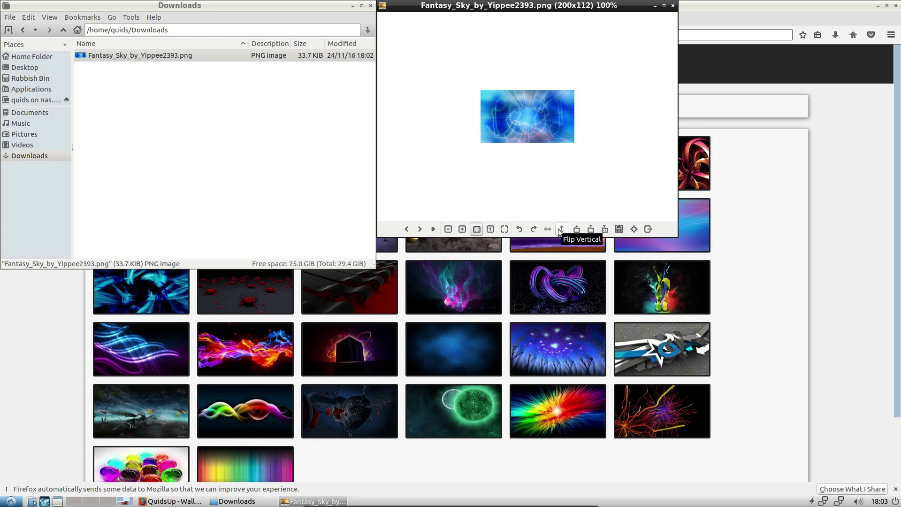
click(560, 230)
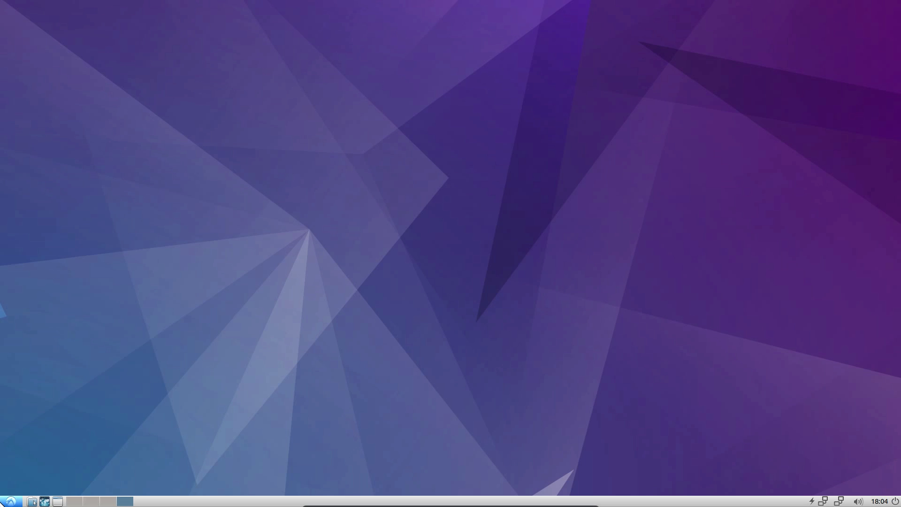
click(10, 501)
mouse_move(37, 460)
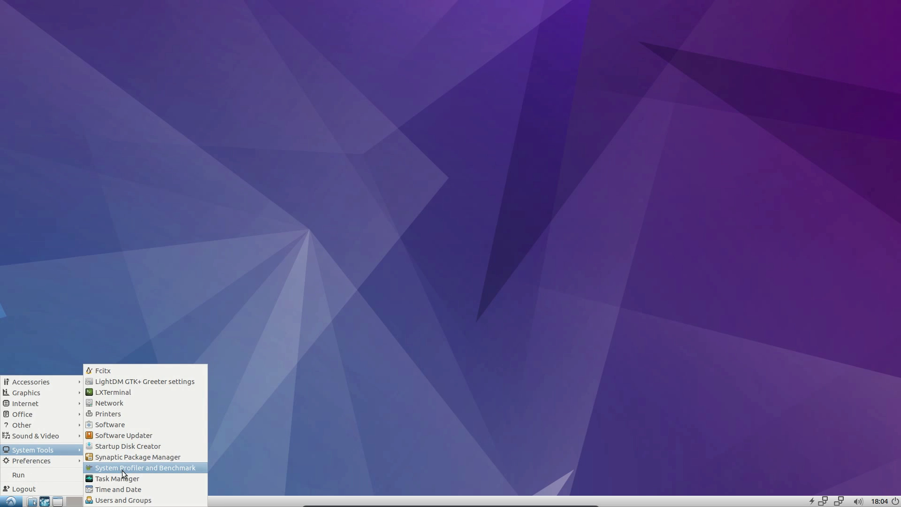
Open Task Manager from System Tools, confirm 349 MB of 3950 MB memory used, then quit
click(123, 477)
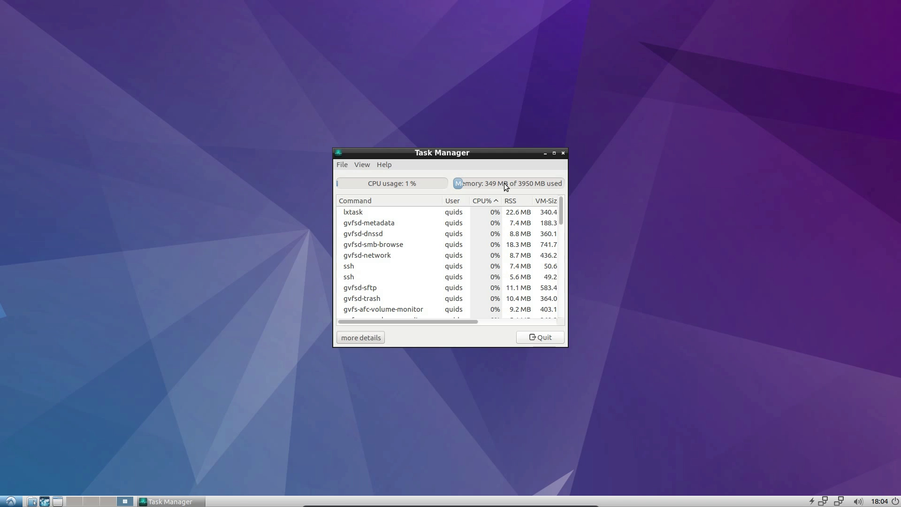
click(542, 338)
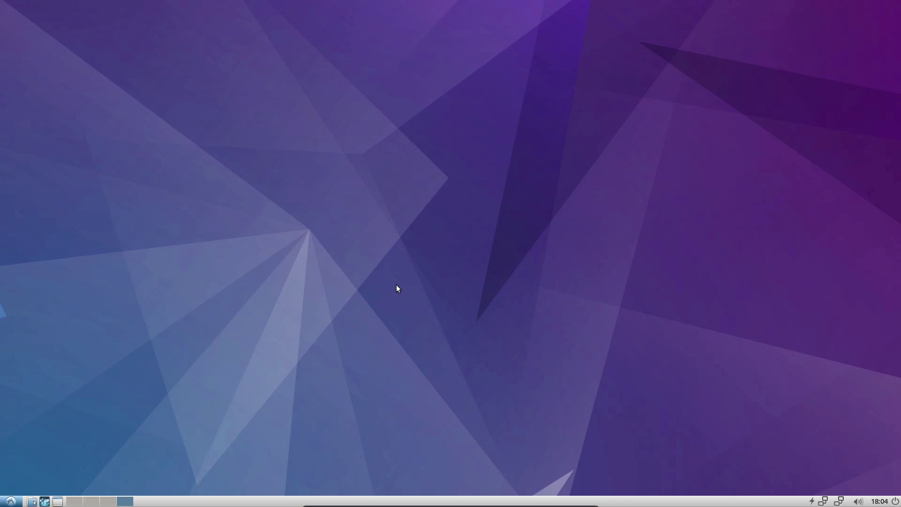